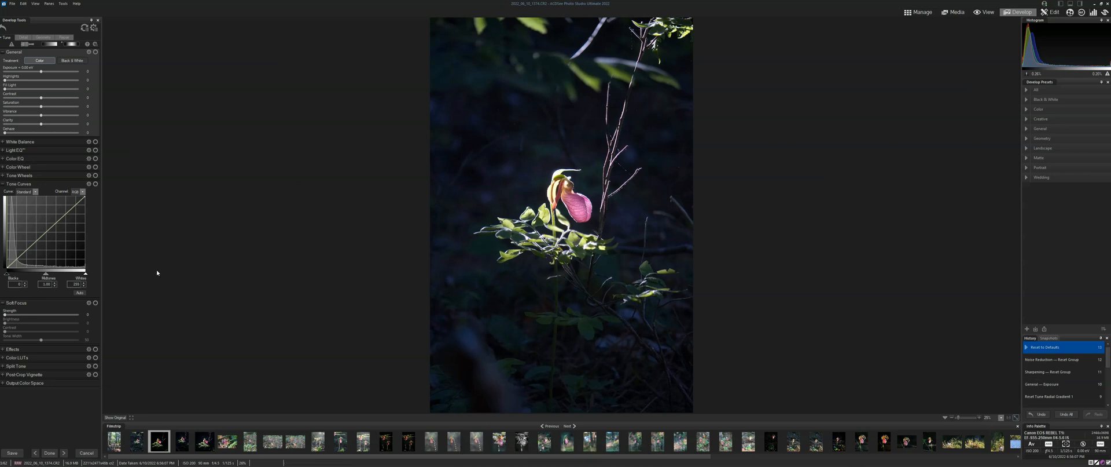
Crop the photo around the flower in its original proportions, excluding the foliage above it and the dark strip beside it.
{"action": "left_click", "coordinate": [45, 37]}
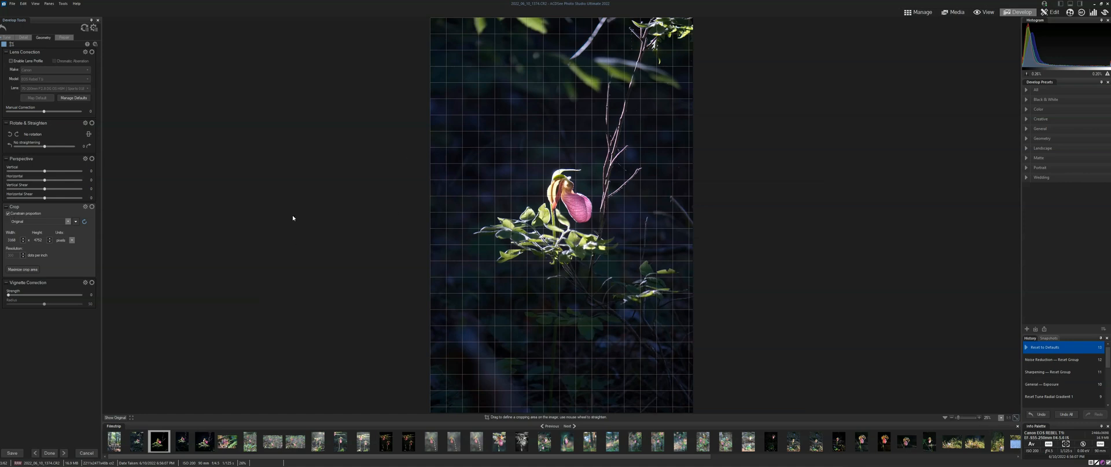
{"action": "left_click_drag", "start_coordinate": [461, 80], "coordinate": [682, 411]}
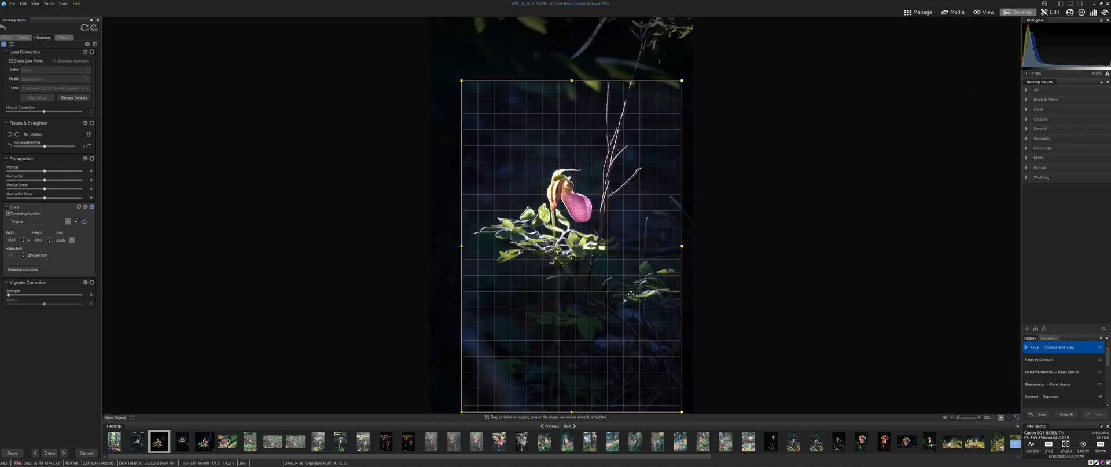
{"action": "left_click_drag", "start_coordinate": [545, 164], "coordinate": [565, 266]}
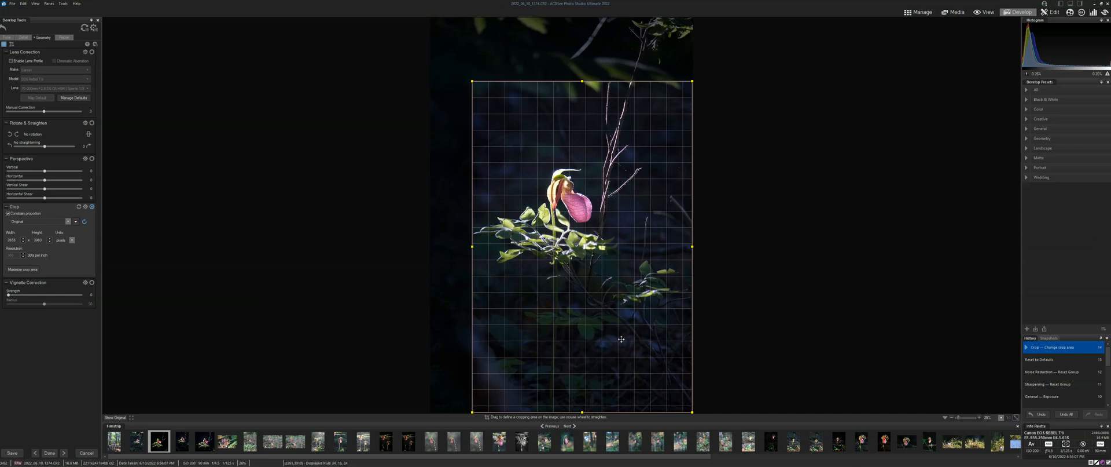
Lower the white point and midtones of the RGB tone curve to brighten the highlights and deepen the midtones.
{"action": "left_click", "coordinate": [9, 38]}
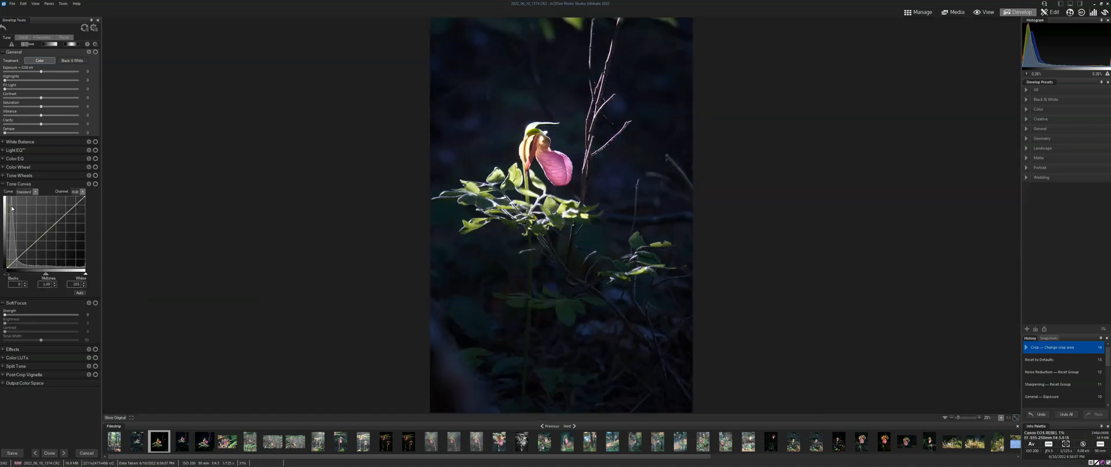
{"action": "left_click_drag", "start_coordinate": [86, 273], "coordinate": [40, 275]}
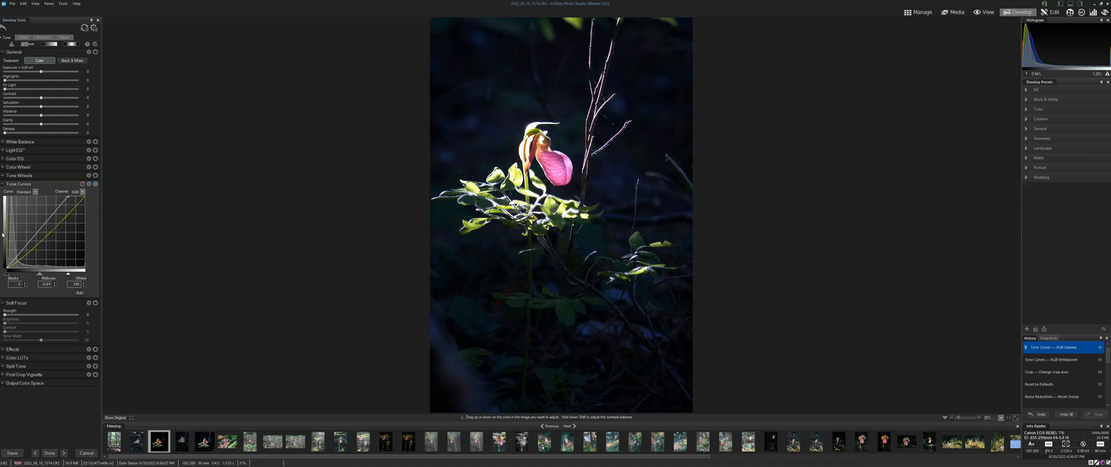
Turn off the crop's constrained proportions and raise its lower edge to just beneath the leaves.
{"action": "left_click", "coordinate": [50, 39]}
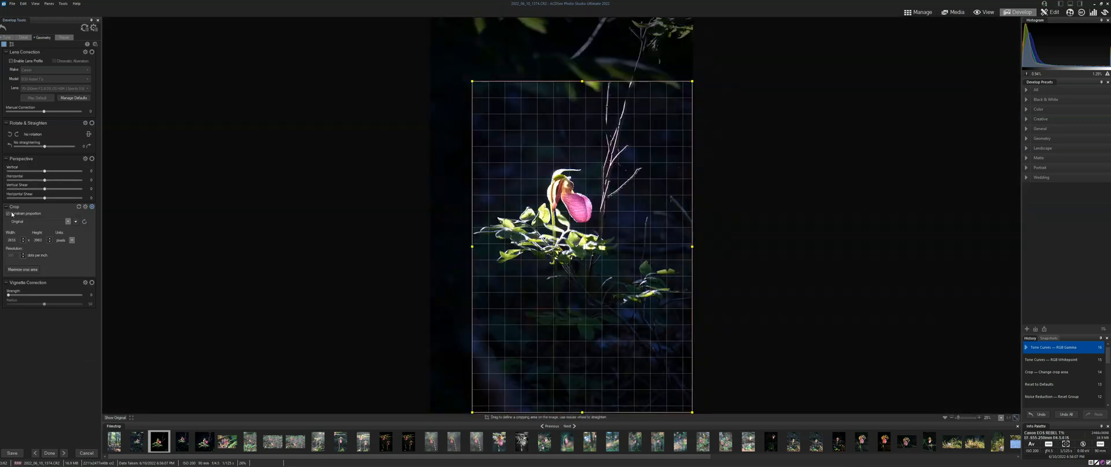
{"action": "left_click", "coordinate": [8, 213]}
{"action": "left_click_drag", "start_coordinate": [582, 411], "coordinate": [583, 311]}
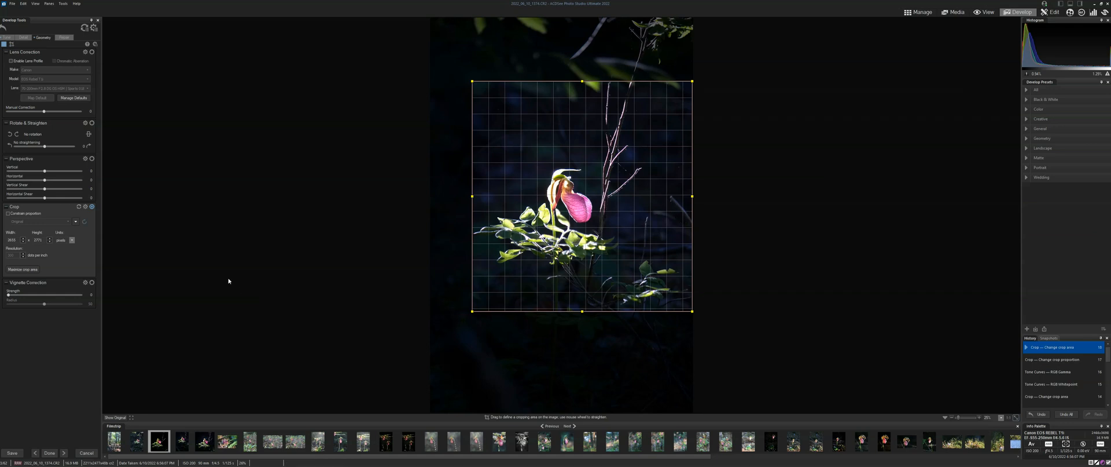
{"action": "left_click", "coordinate": [7, 37]}
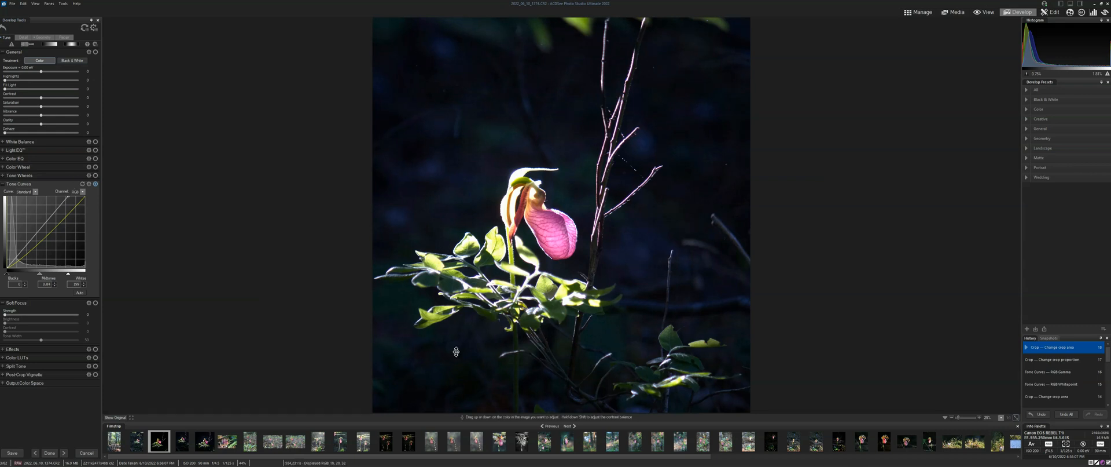
Check the cropped photo full screen, compare it with the original, and raise Dehaze slightly.
{"action": "left_click", "coordinate": [131, 417]}
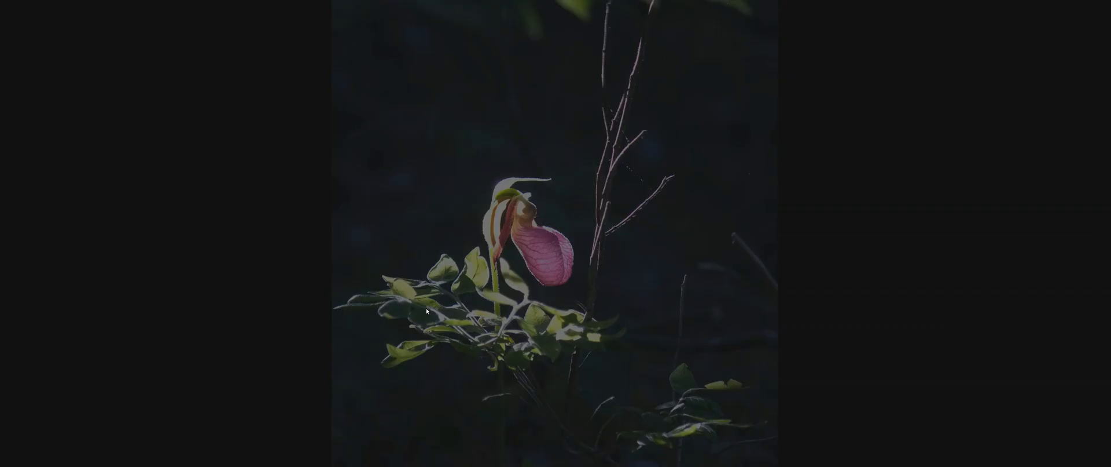
{"action": "left_click", "coordinate": [66, 395]}
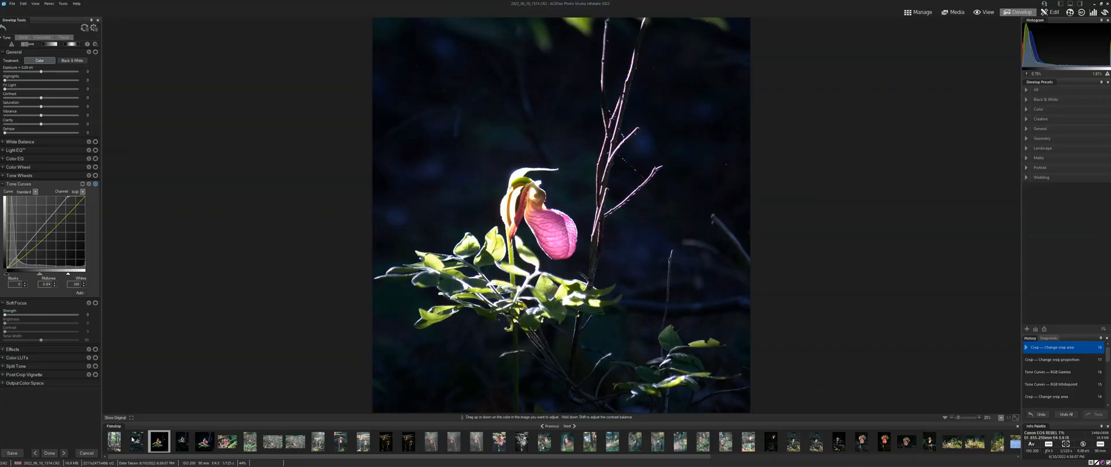
{"action": "left_click", "coordinate": [117, 419]}
{"action": "left_click", "coordinate": [117, 419]}
{"action": "left_click", "coordinate": [117, 420]}
{"action": "left_click", "coordinate": [117, 419]}
{"action": "mouse_move", "coordinate": [5, 133]}
{"action": "left_mouse_down"}
{"action": "mouse_move", "coordinate": [67, 133]}
{"action": "mouse_move", "coordinate": [11, 134]}
{"action": "left_mouse_up"}
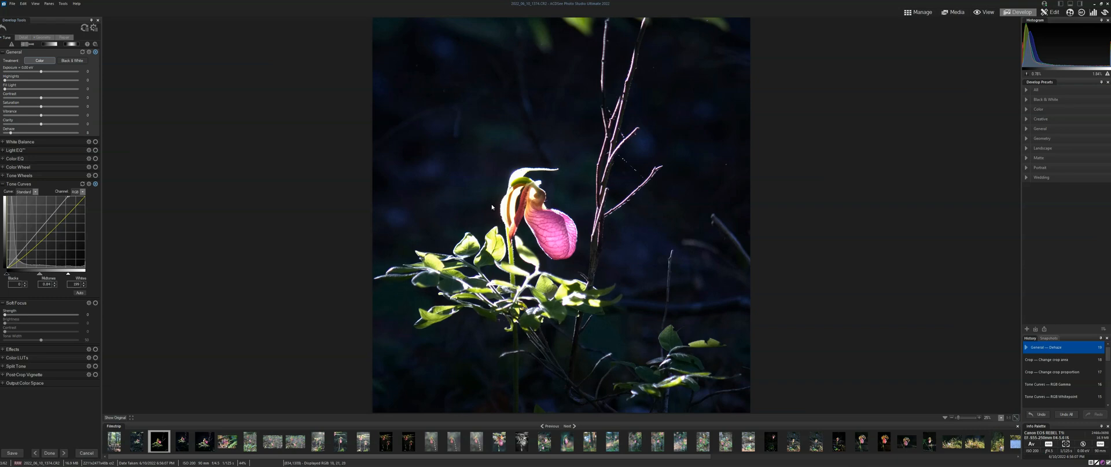
Try to shape a narrow tilted radial gradient over the flower's bright hood, and undo it.
{"action": "left_click", "coordinate": [72, 45]}
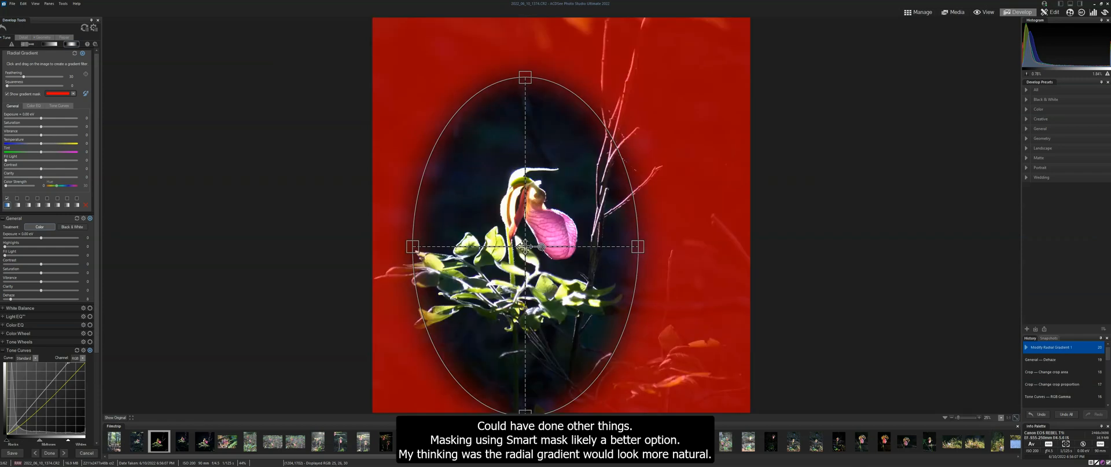
{"action": "left_click_drag", "start_coordinate": [541, 247], "coordinate": [539, 254]}
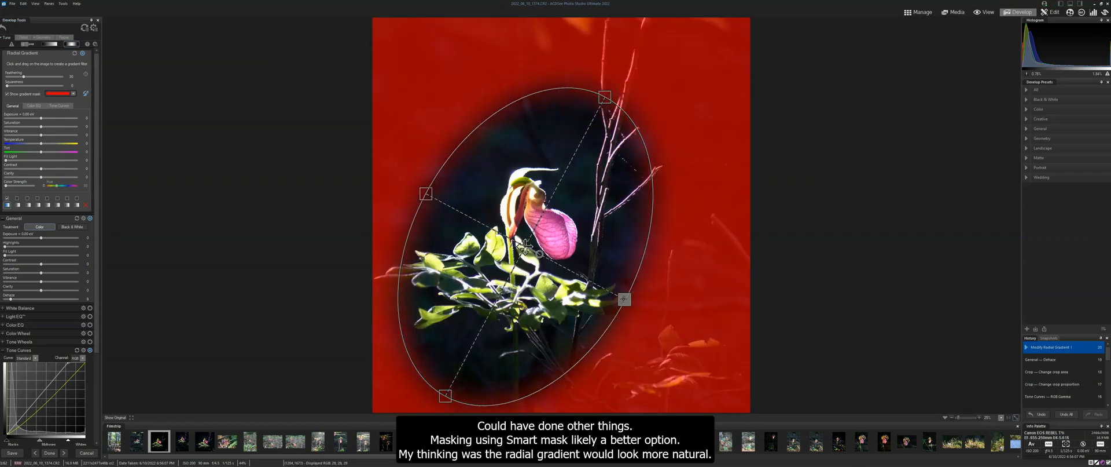
{"action": "left_click_drag", "start_coordinate": [625, 299], "coordinate": [571, 271]}
{"action": "left_click_drag", "start_coordinate": [605, 97], "coordinate": [554, 167]}
{"action": "left_click_drag", "start_coordinate": [570, 270], "coordinate": [505, 198]}
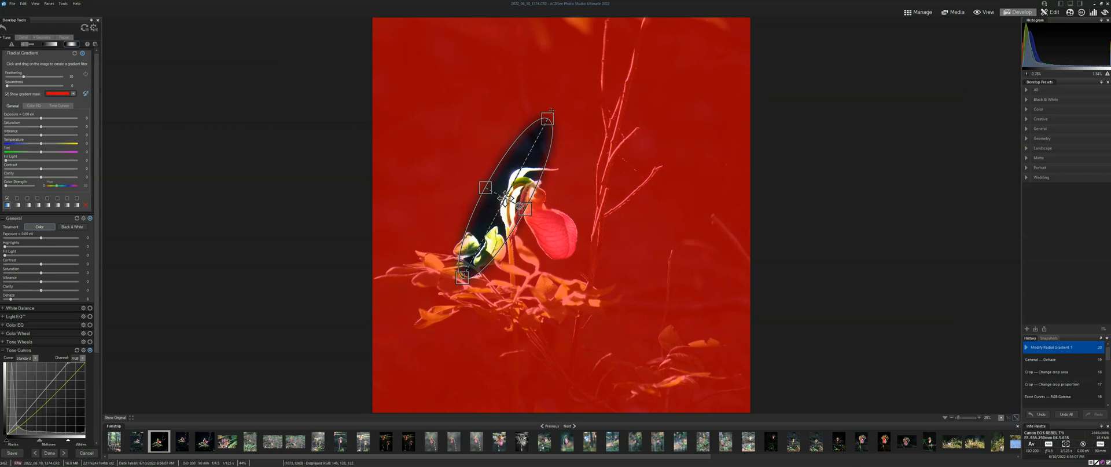
{"action": "left_click_drag", "start_coordinate": [547, 119], "coordinate": [532, 148]}
{"action": "left_click_drag", "start_coordinate": [505, 198], "coordinate": [510, 172]}
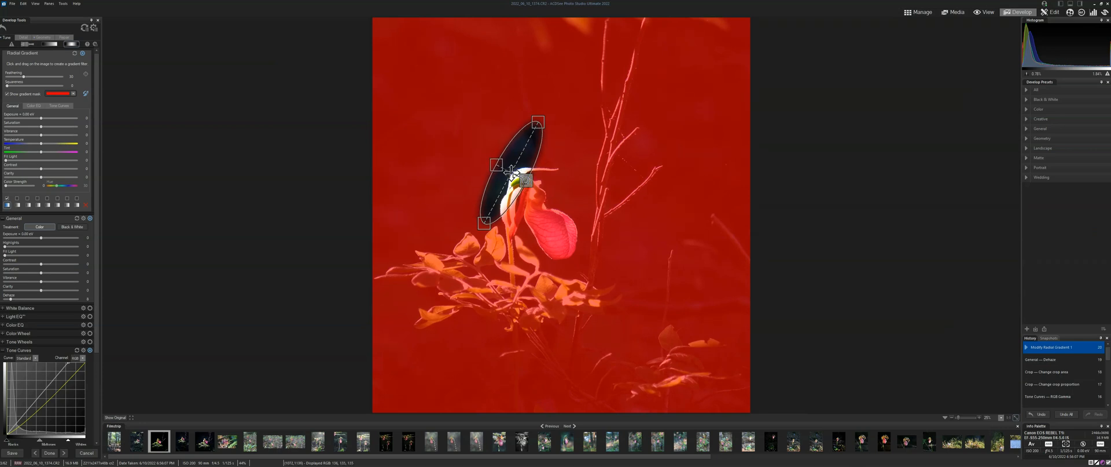
{"action": "left_click", "coordinate": [517, 174]}
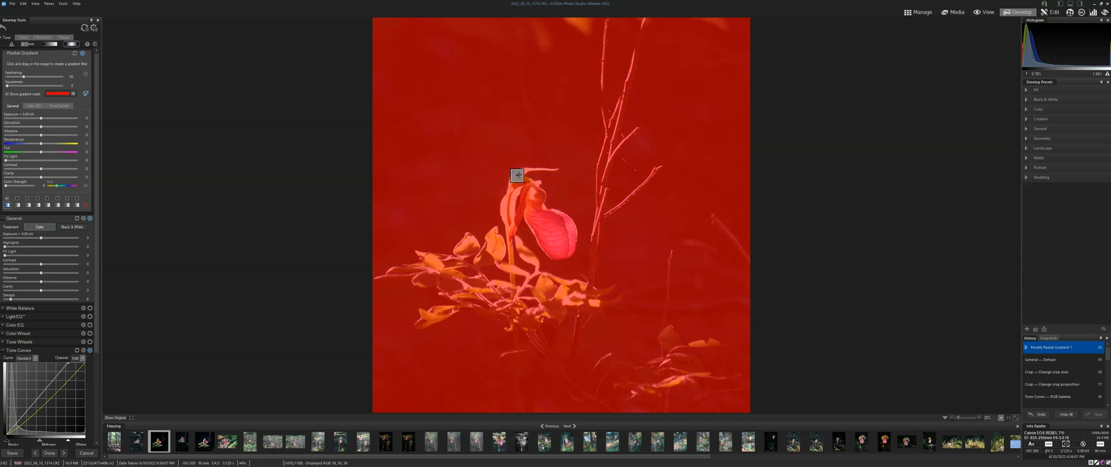
{"action": "key", "text": "ctrl+z"}
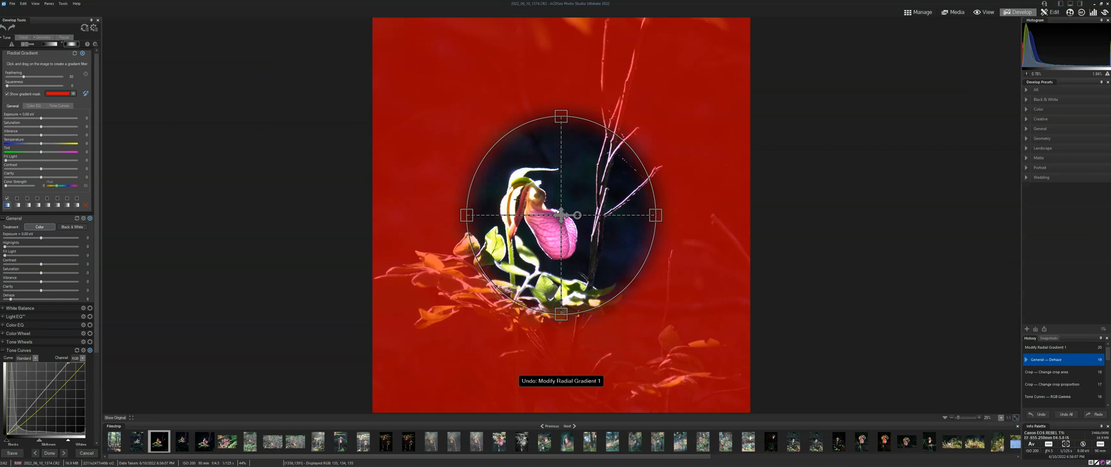
Fit a tilted, narrow radial gradient over the flower's bright hood and increase its feathering.
{"action": "left_click_drag", "start_coordinate": [561, 215], "coordinate": [506, 191]}
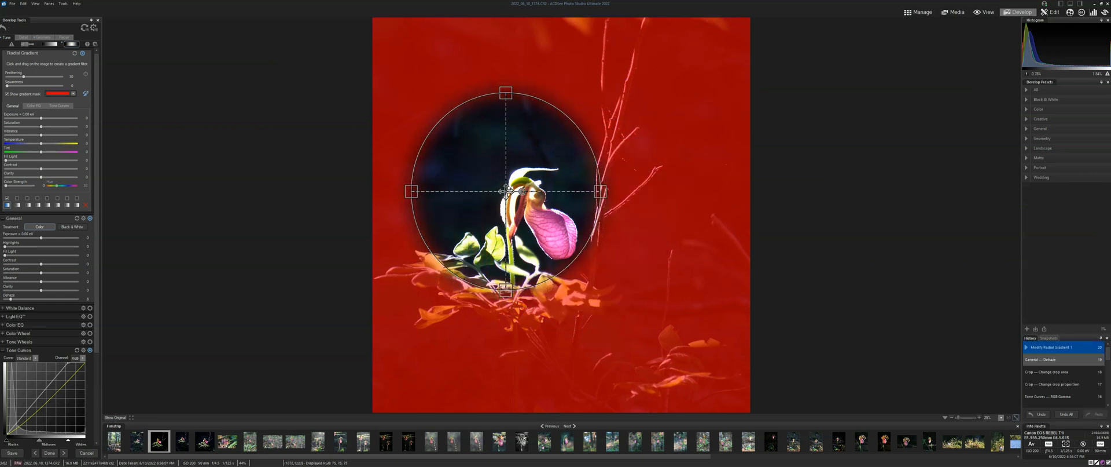
{"action": "left_click_drag", "start_coordinate": [523, 191], "coordinate": [520, 200]}
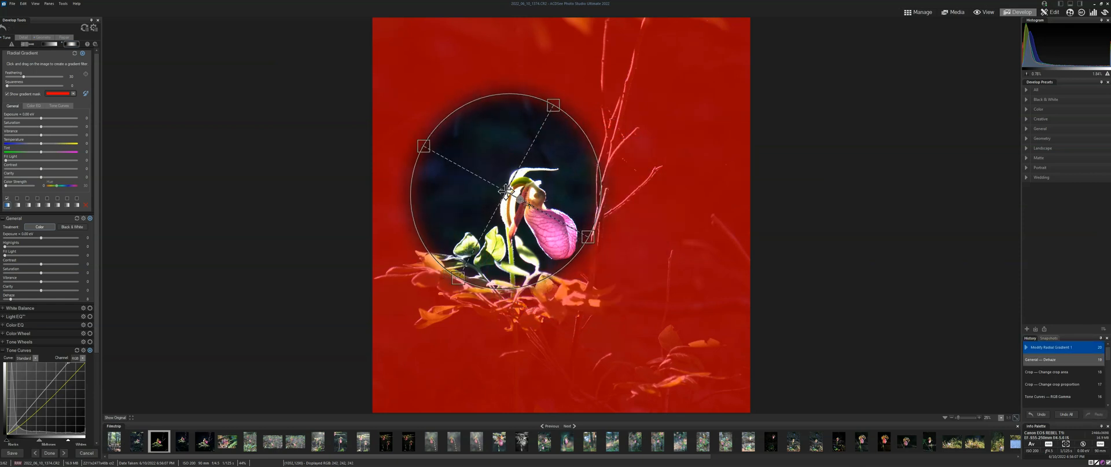
{"action": "left_click_drag", "start_coordinate": [588, 237], "coordinate": [531, 204]}
{"action": "left_click_drag", "start_coordinate": [553, 106], "coordinate": [533, 143]}
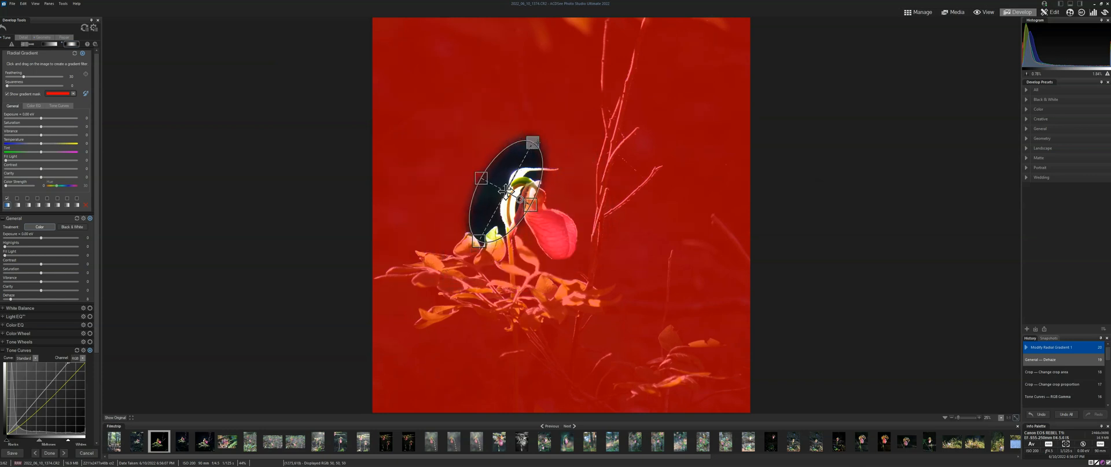
{"action": "left_click_drag", "start_coordinate": [528, 206], "coordinate": [525, 204]}
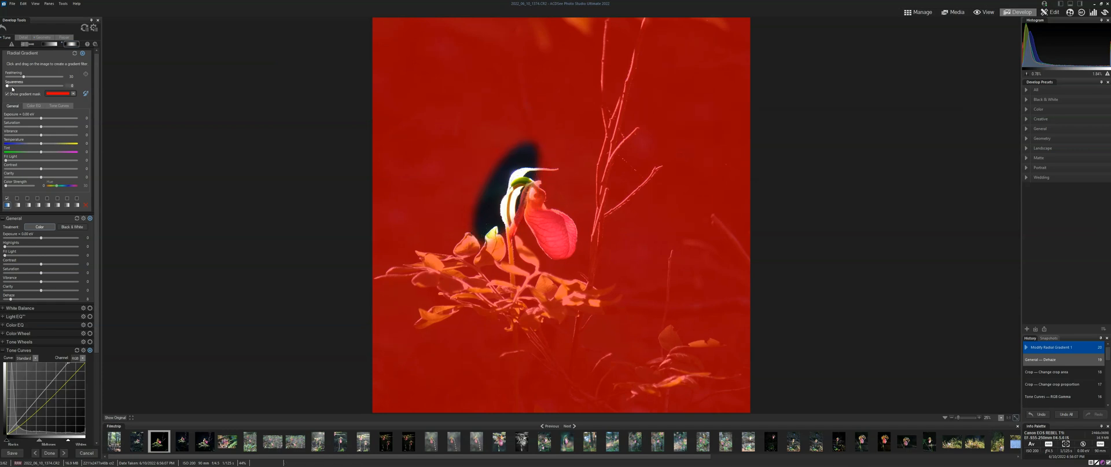
{"action": "left_click_drag", "start_coordinate": [25, 77], "coordinate": [47, 79]}
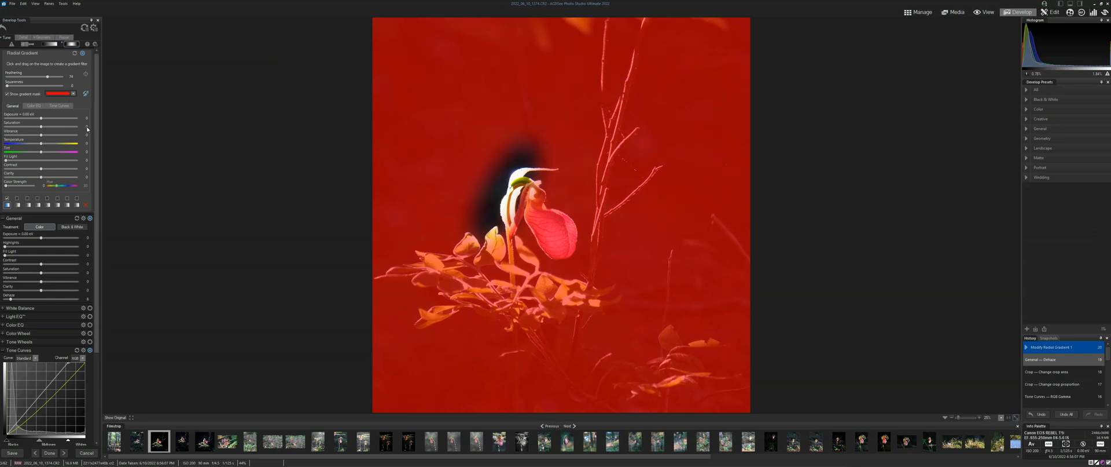
Invert the radial gradient, tighten its ellipse around the flower's bright hood, and hide the gradient mask.
{"action": "left_click", "coordinate": [85, 93]}
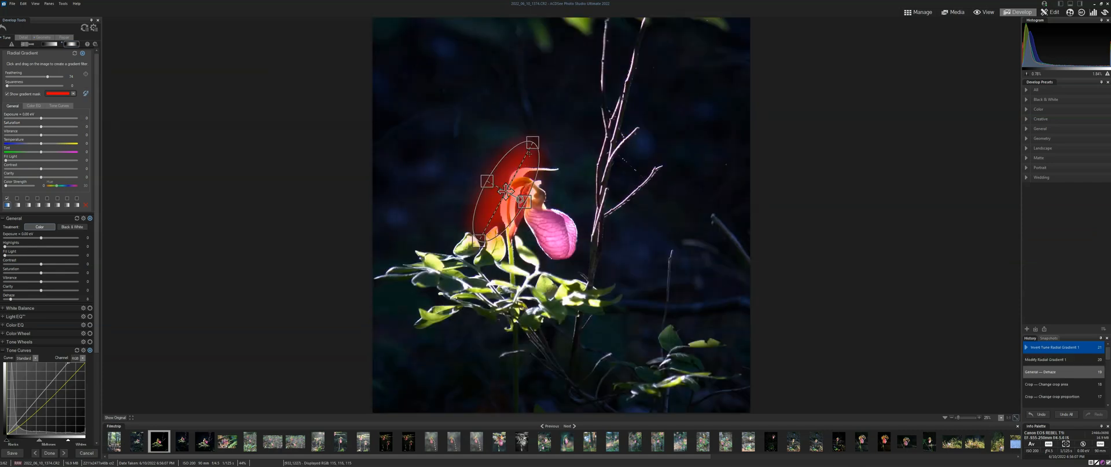
{"action": "left_click_drag", "start_coordinate": [533, 142], "coordinate": [523, 158]}
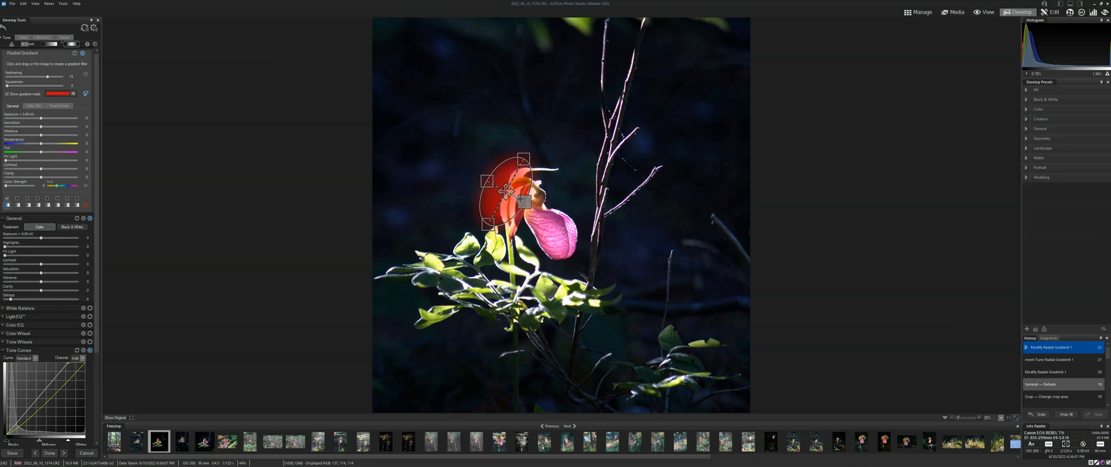
{"action": "left_click_drag", "start_coordinate": [521, 200], "coordinate": [517, 197]}
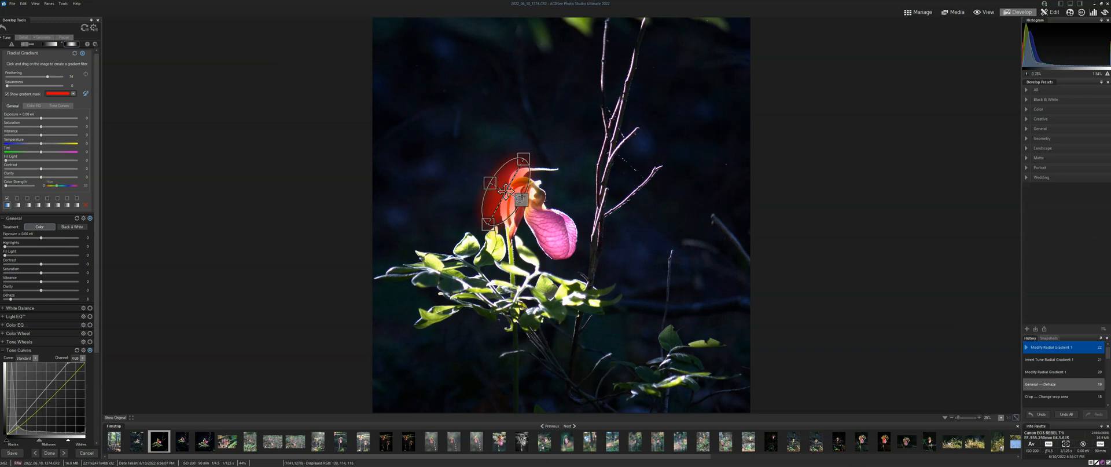
{"action": "left_click", "coordinate": [7, 94]}
{"action": "left_click", "coordinate": [7, 94]}
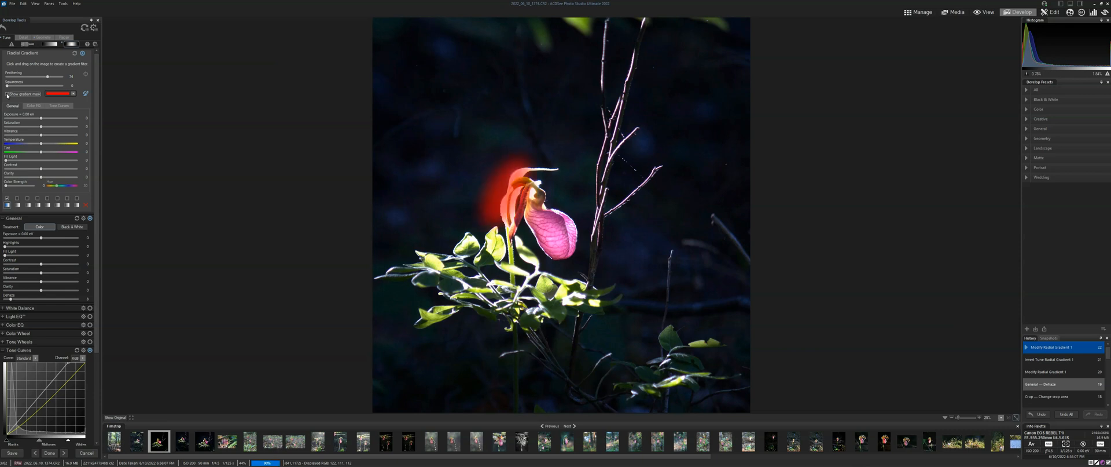
{"action": "left_click", "coordinate": [7, 94]}
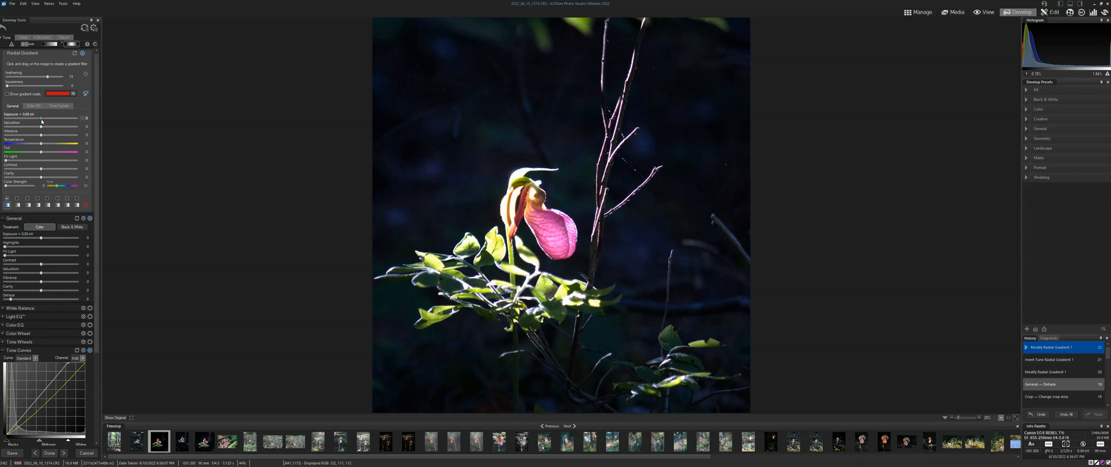
Try a radial gradient exposure of -0.88 eV with raised contrast, and compare the result with the original photo.
{"action": "left_click_drag", "start_coordinate": [41, 118], "coordinate": [35, 122]}
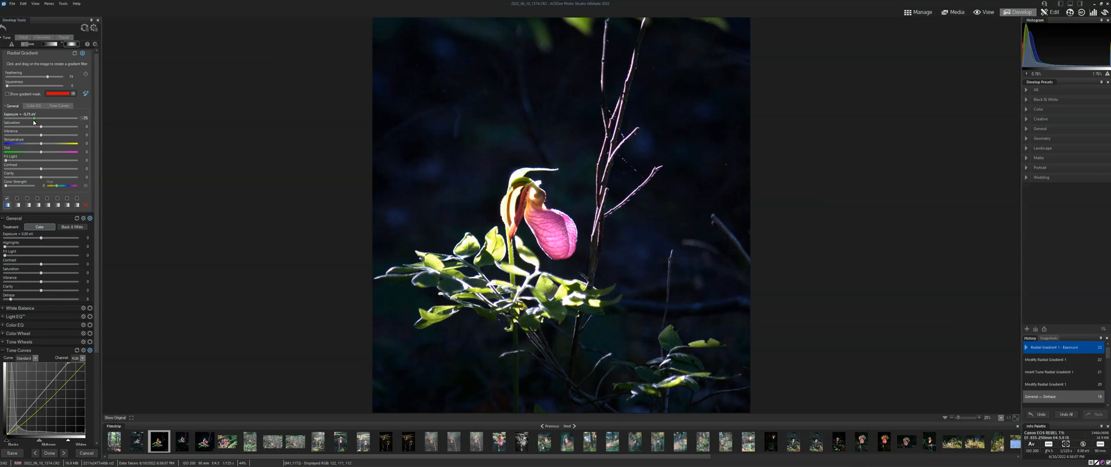
{"action": "left_click_drag", "start_coordinate": [34, 122], "coordinate": [32, 122]}
{"action": "left_click_drag", "start_coordinate": [41, 169], "coordinate": [44, 169]}
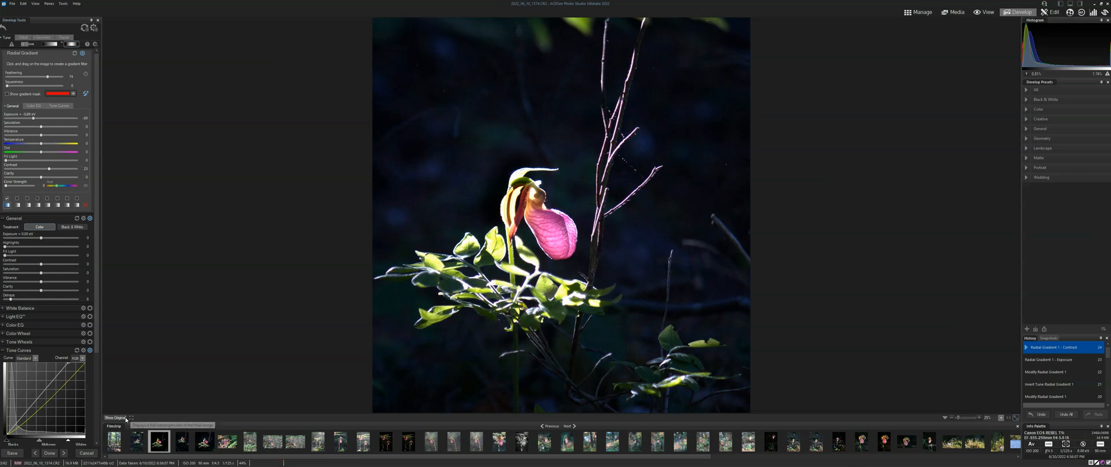
{"action": "left_click", "coordinate": [118, 417]}
{"action": "left_click", "coordinate": [118, 417]}
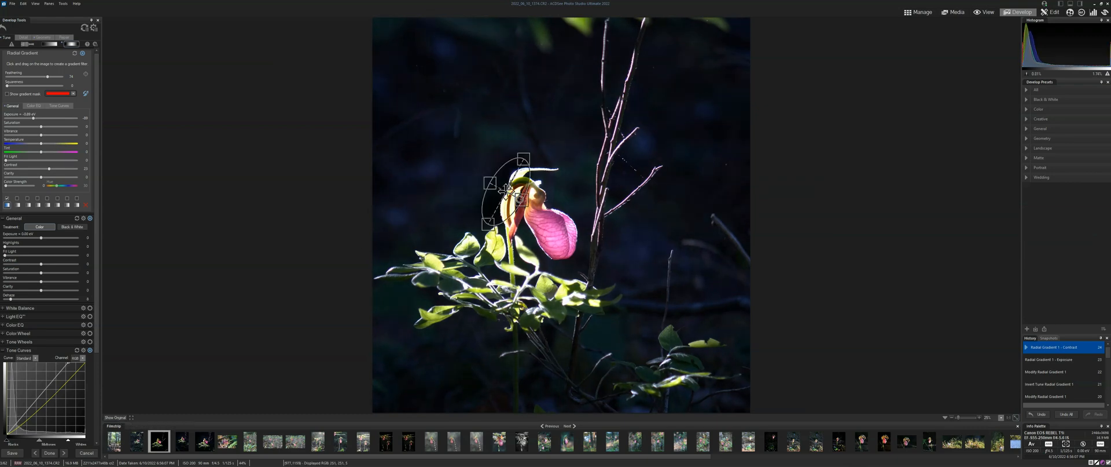
Try a weaker radial gradient exposure reduction of about -0.12 eV on the flower's hood.
{"action": "left_click_drag", "start_coordinate": [33, 118], "coordinate": [39, 117]}
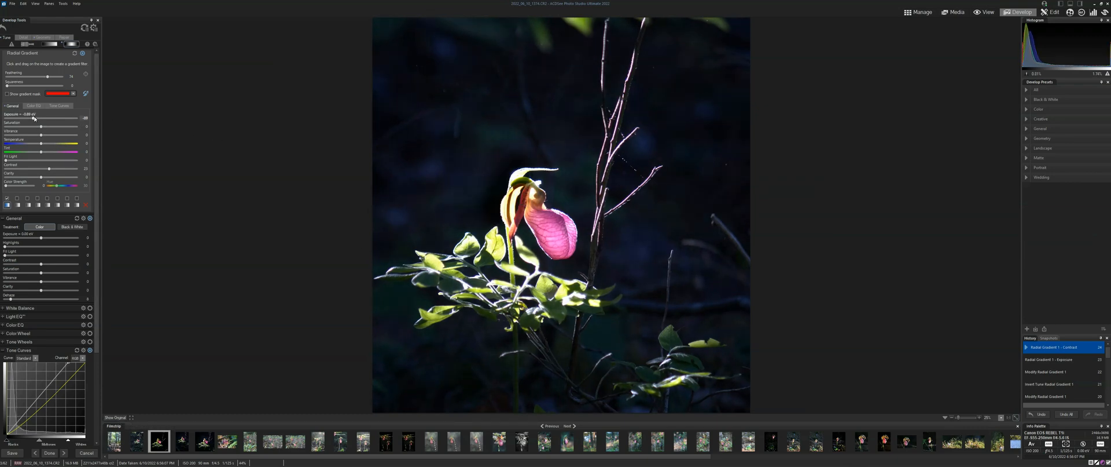
{"action": "mouse_move", "coordinate": [38, 117]}
{"action": "left_mouse_down"}
{"action": "mouse_move", "coordinate": [52, 120]}
{"action": "mouse_move", "coordinate": [40, 120]}
{"action": "left_mouse_up"}
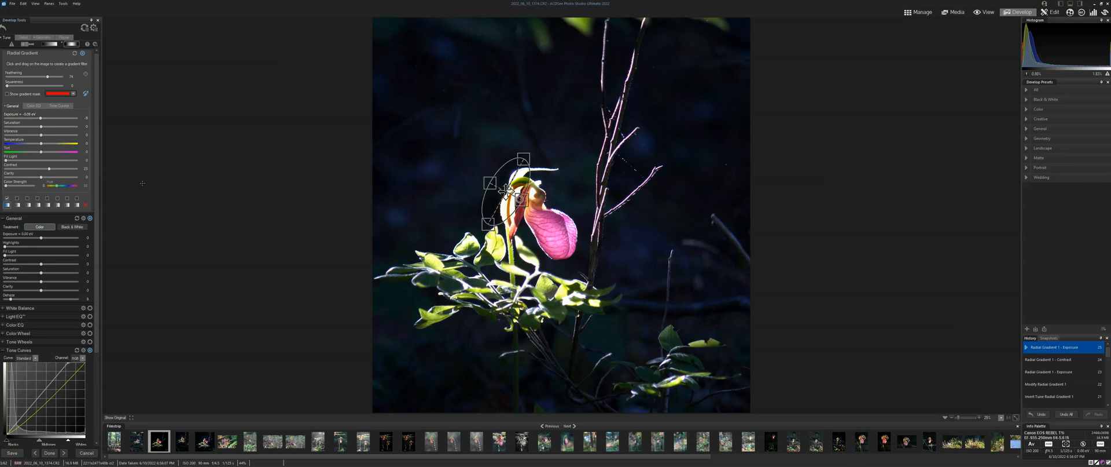
{"action": "left_click_drag", "start_coordinate": [37, 119], "coordinate": [40, 118]}
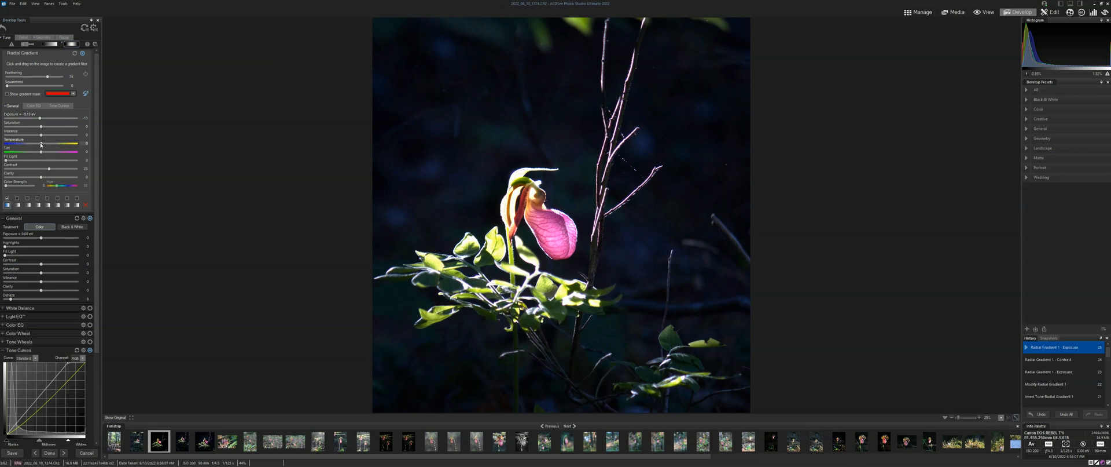
Set the radial gradient's contrast to about -28 and its exposure to -1.12 eV.
{"action": "mouse_move", "coordinate": [45, 172]}
{"action": "left_mouse_down"}
{"action": "mouse_move", "coordinate": [19, 167]}
{"action": "mouse_move", "coordinate": [30, 168]}
{"action": "left_mouse_up"}
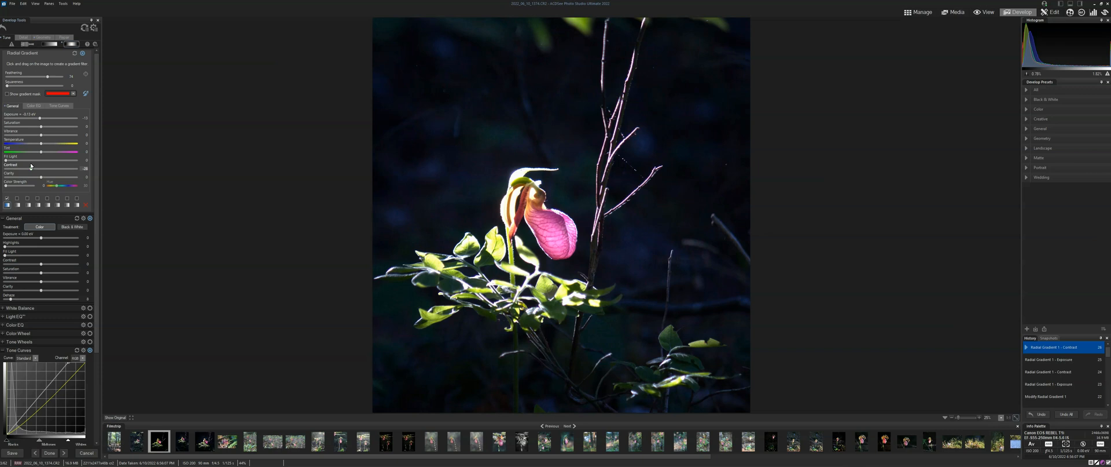
{"action": "left_click", "coordinate": [40, 119]}
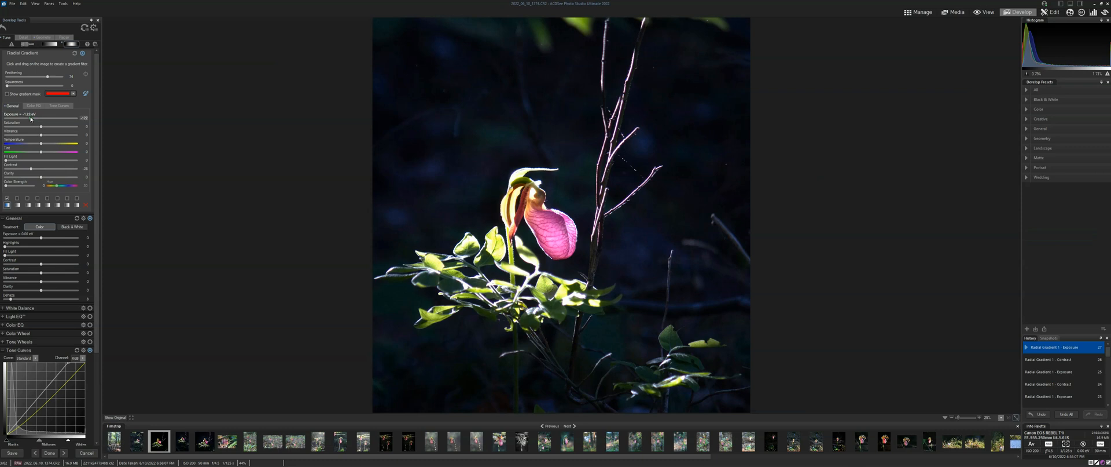
Compare the photo with its original and reduce the hood gradient's clarity to about -50.
{"action": "left_click", "coordinate": [117, 418]}
{"action": "left_click", "coordinate": [118, 417]}
{"action": "left_click_drag", "start_coordinate": [14, 181], "coordinate": [24, 179]}
Set the photo's overall exposure to -0.05 eV and raise its overall contrast to about 8.
{"action": "left_click", "coordinate": [41, 239]}
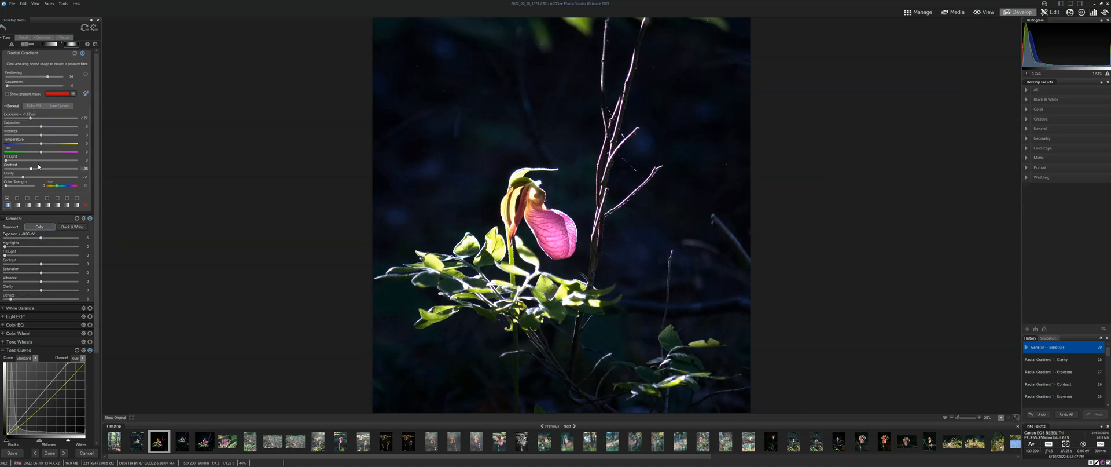
{"action": "left_click", "coordinate": [41, 264]}
{"action": "left_click_drag", "start_coordinate": [41, 265], "coordinate": [45, 267]}
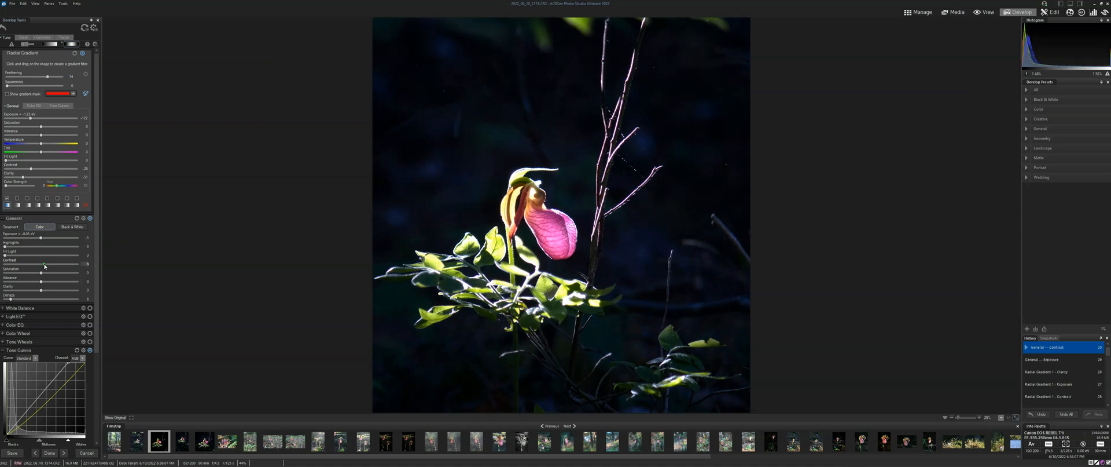
Add a second radial gradient and shape it into a tall, narrow ellipse around the bare branches beside the flower.
{"action": "left_click", "coordinate": [69, 44]}
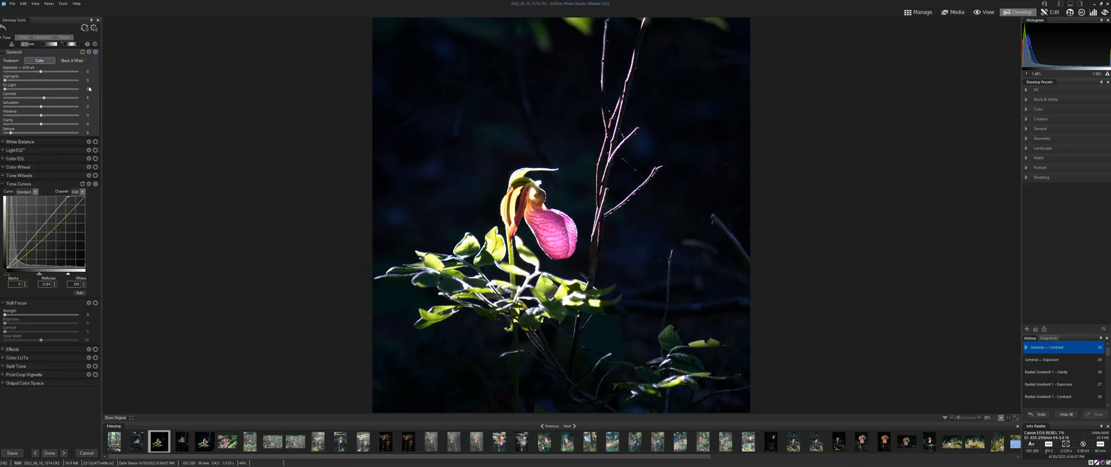
{"action": "left_click", "coordinate": [69, 44]}
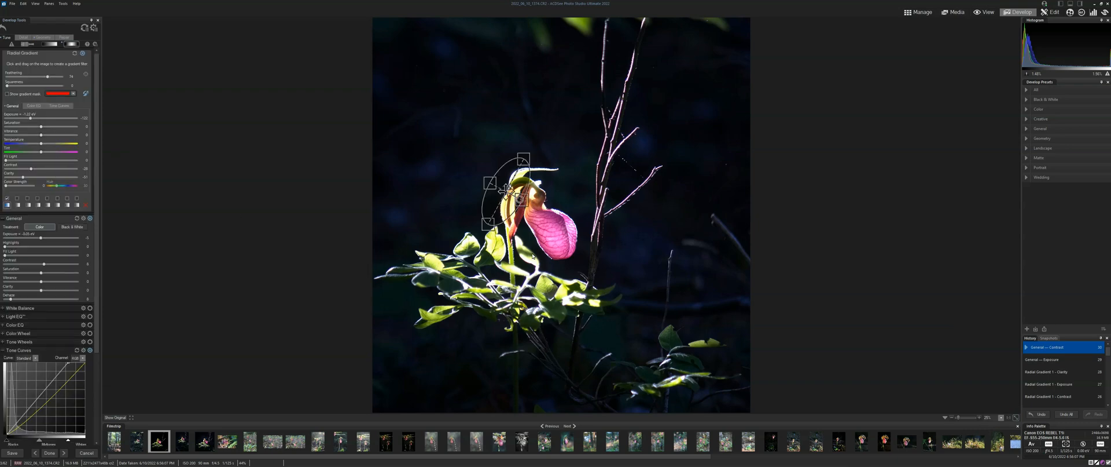
{"action": "left_click", "coordinate": [20, 205]}
{"action": "left_click_drag", "start_coordinate": [560, 214], "coordinate": [649, 132]}
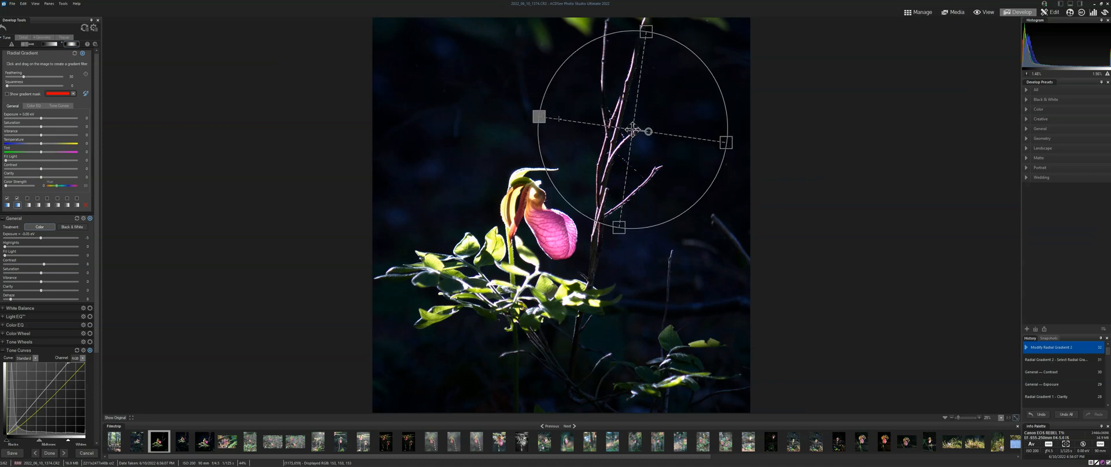
{"action": "left_click_drag", "start_coordinate": [539, 116], "coordinate": [558, 119]}
{"action": "left_click_drag", "start_coordinate": [706, 139], "coordinate": [667, 135]}
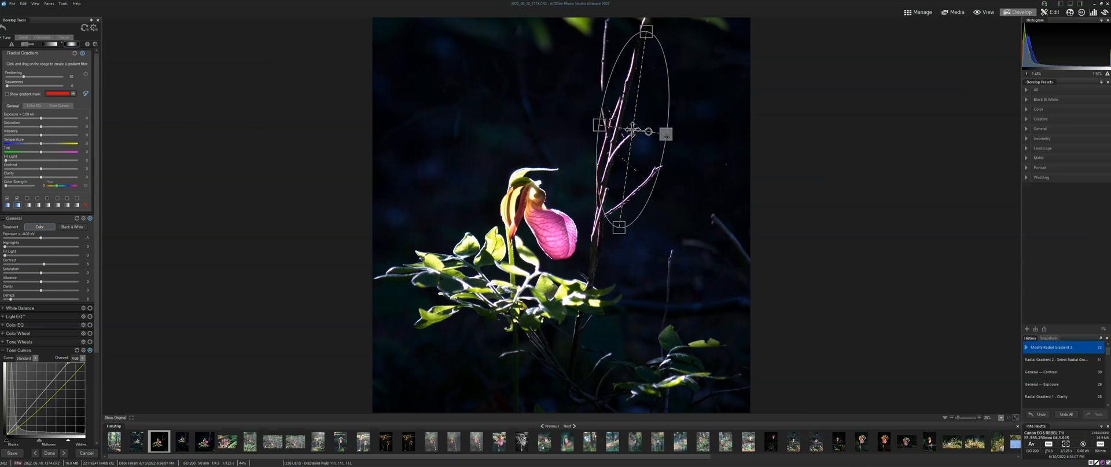
{"action": "left_click_drag", "start_coordinate": [600, 124], "coordinate": [618, 145]}
{"action": "left_click_drag", "start_coordinate": [632, 46], "coordinate": [636, 5]}
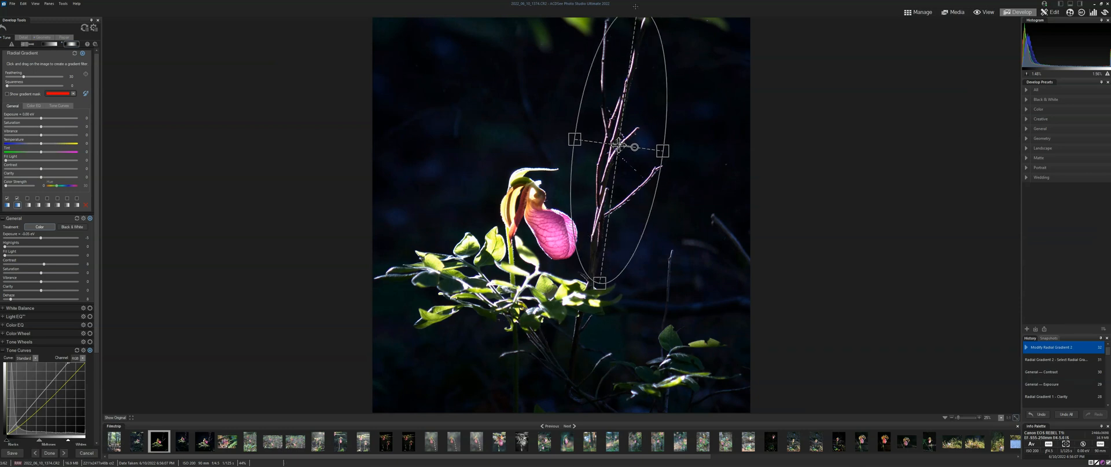
{"action": "left_click_drag", "start_coordinate": [618, 145], "coordinate": [620, 128]}
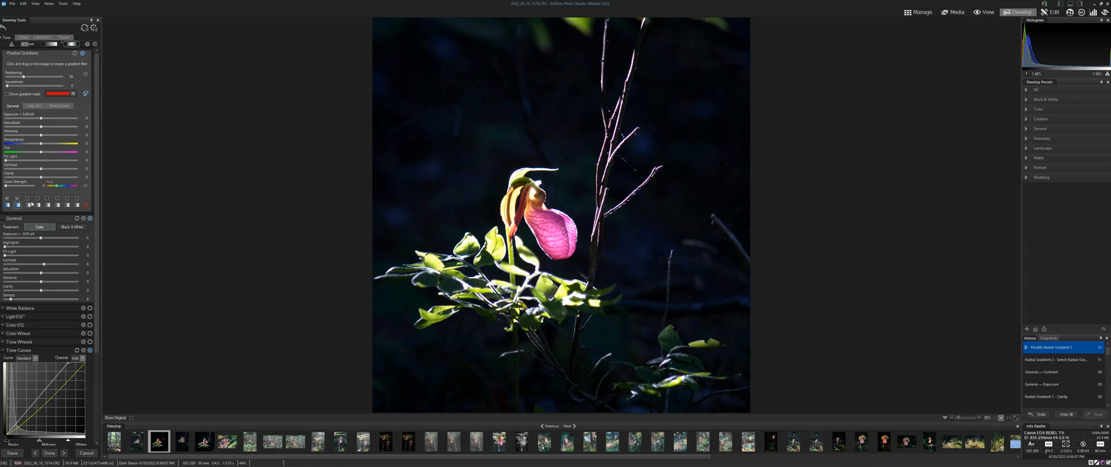
Invert the branch gradient using its mask as a guide, set its exposure to about -0.93 eV and raise its contrast.
{"action": "left_click", "coordinate": [7, 94]}
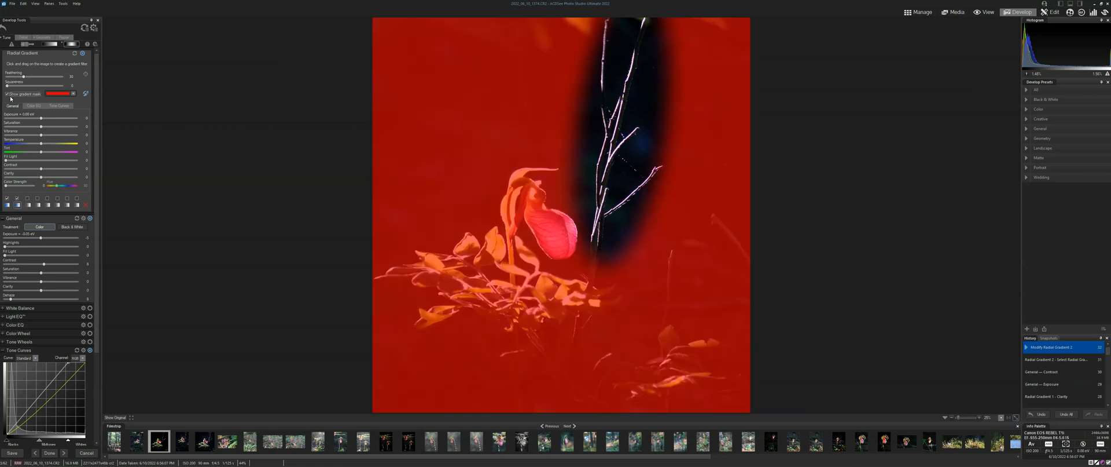
{"action": "left_click", "coordinate": [85, 93]}
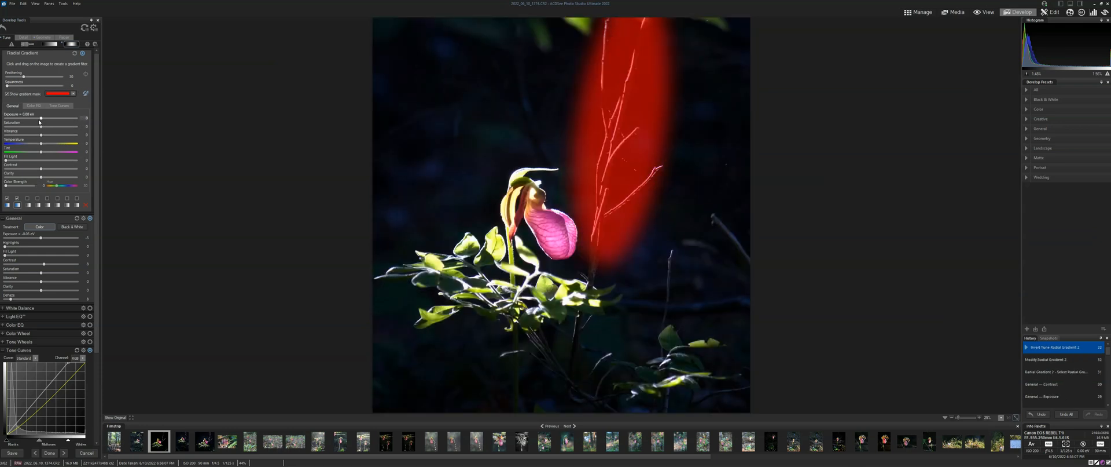
{"action": "left_click_drag", "start_coordinate": [41, 118], "coordinate": [33, 119]}
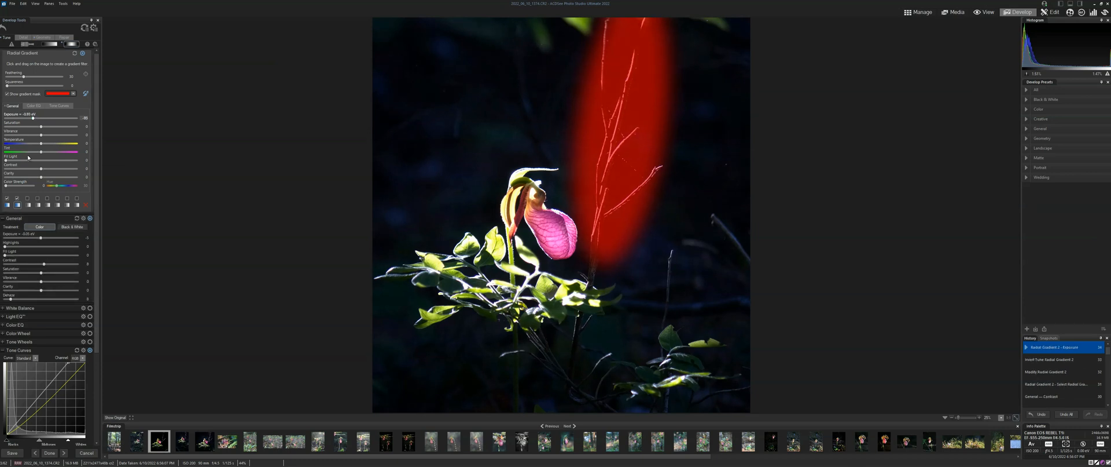
{"action": "left_click_drag", "start_coordinate": [42, 171], "coordinate": [57, 172]}
{"action": "left_click", "coordinate": [6, 93]}
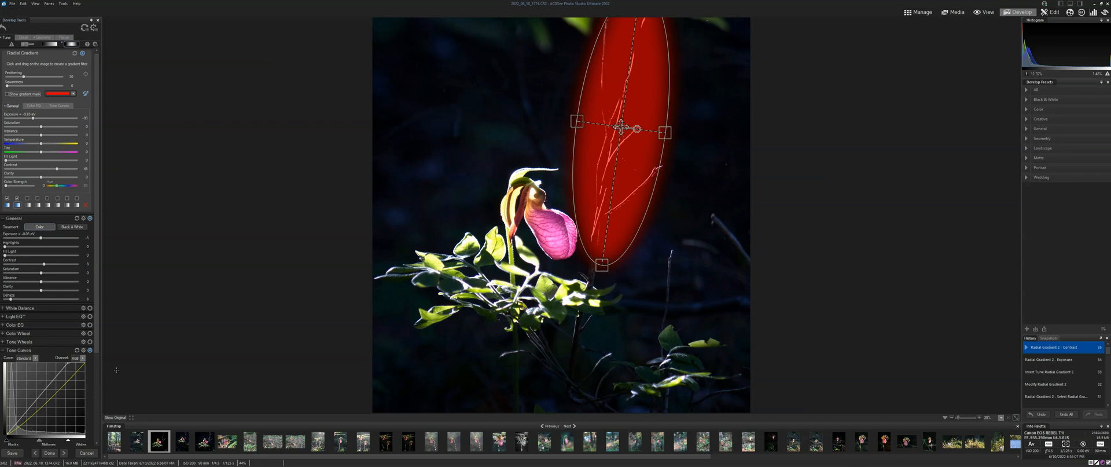
Compare the darkened branches with the original photo several times.
{"action": "left_click", "coordinate": [118, 418]}
{"action": "left_click", "coordinate": [118, 418]}
{"action": "left_click", "coordinate": [118, 418]}
{"action": "left_click", "coordinate": [118, 418]}
{"action": "left_click", "coordinate": [118, 418]}
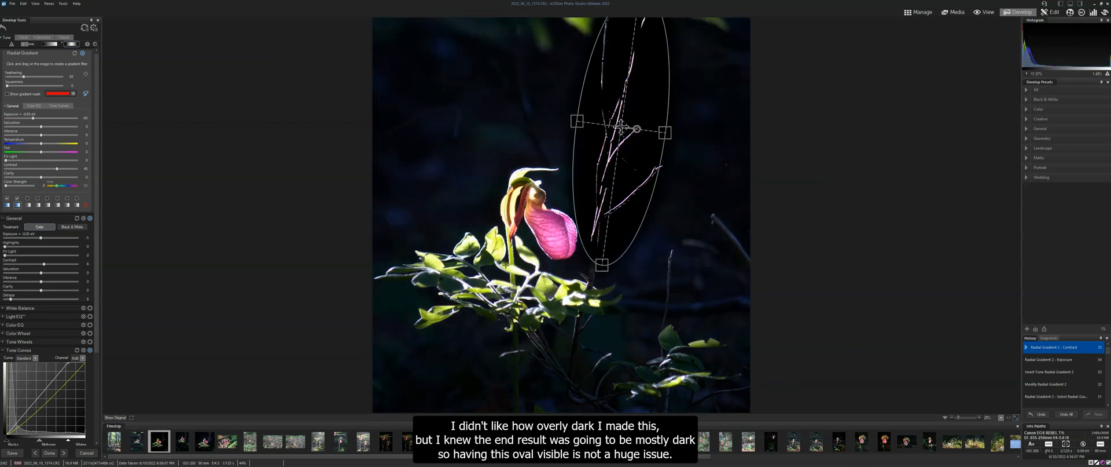
Add a third radial gradient as a large circle around the flower and its surrounding leaves.
{"action": "left_click", "coordinate": [28, 205]}
{"action": "left_click_drag", "start_coordinate": [561, 215], "coordinate": [498, 262]}
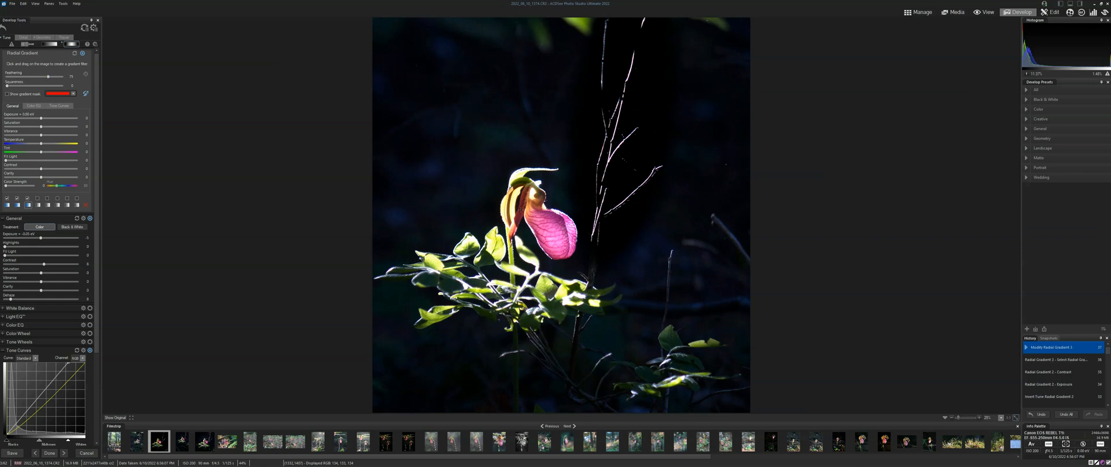
{"action": "left_click_drag", "start_coordinate": [589, 263], "coordinate": [604, 264]}
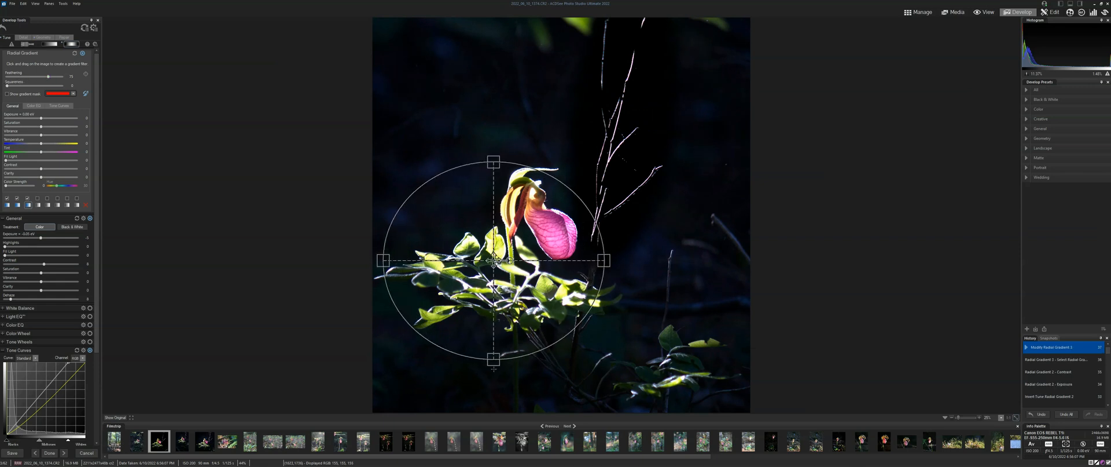
{"action": "left_click_drag", "start_coordinate": [493, 359], "coordinate": [494, 377]}
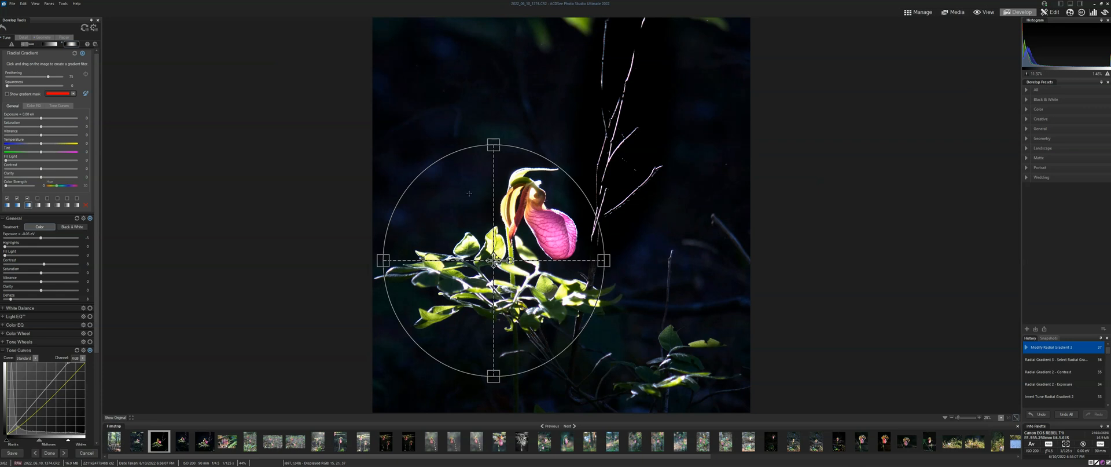
{"action": "left_click_drag", "start_coordinate": [493, 145], "coordinate": [494, 147]}
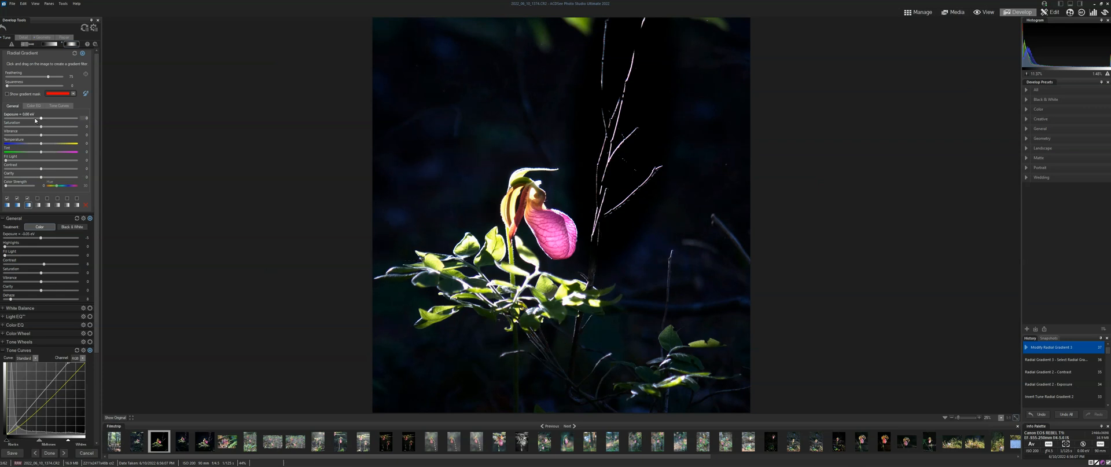
Darken the area outside the third gradient to about -1.04 eV, with feathering at 100 and the circle shifted slightly right.
{"action": "left_click_drag", "start_coordinate": [41, 119], "coordinate": [32, 119]}
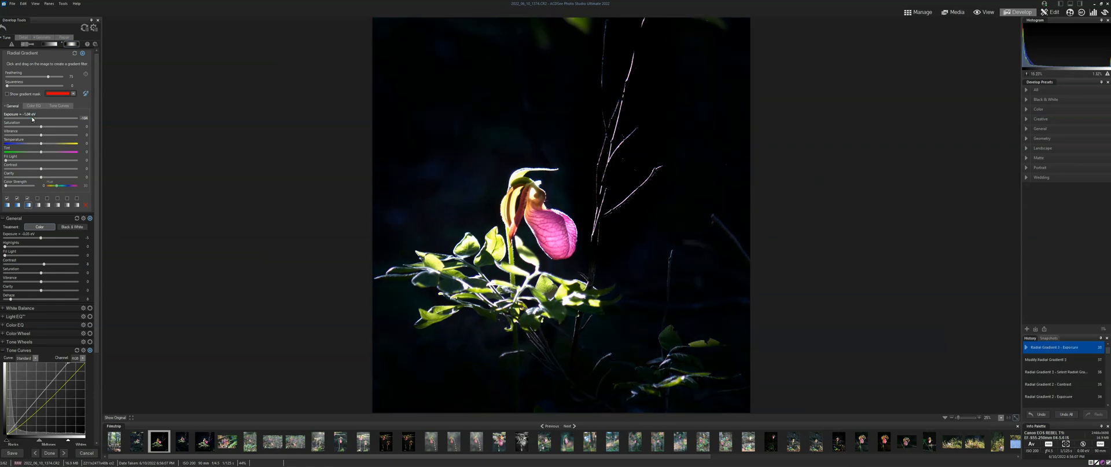
{"action": "left_click_drag", "start_coordinate": [49, 77], "coordinate": [56, 77]}
{"action": "left_click_drag", "start_coordinate": [222, 239], "coordinate": [500, 260]}
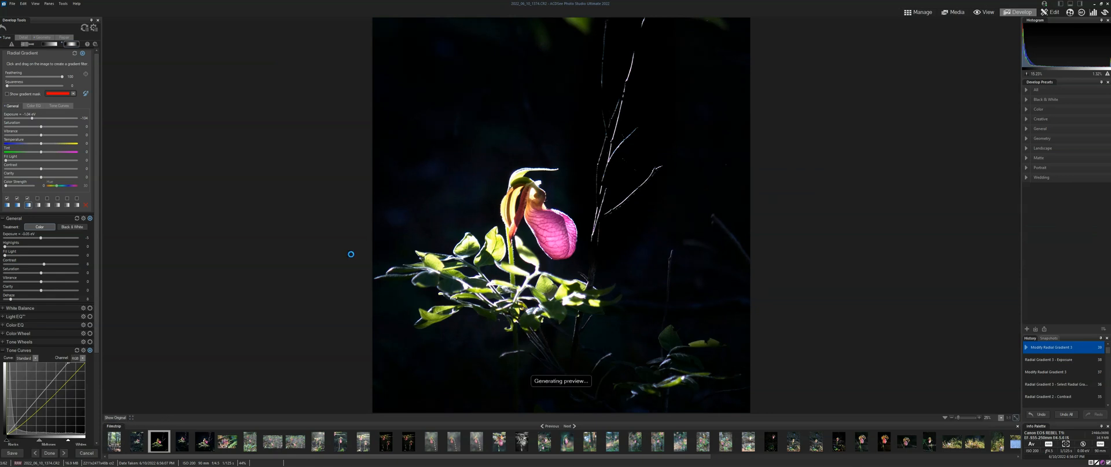
{"action": "key", "text": "f"}
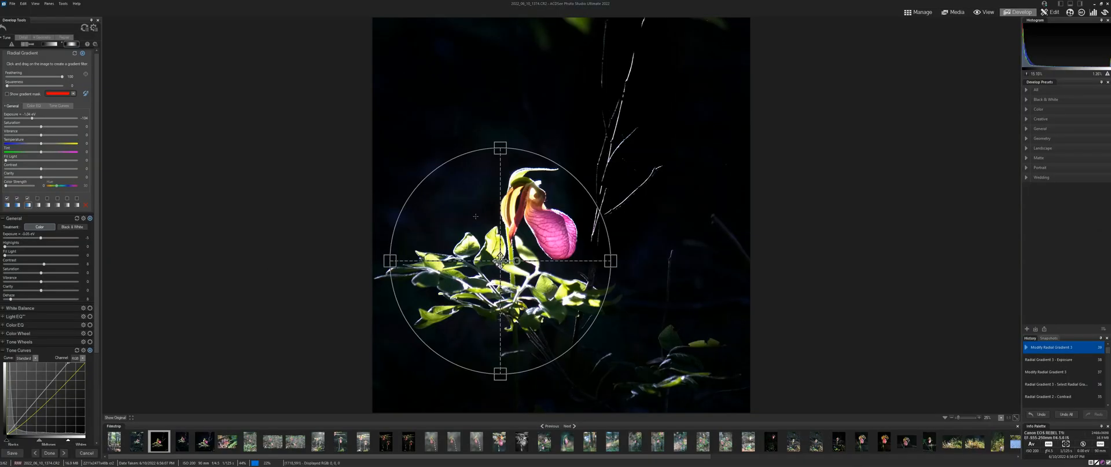
Tighten the crop by trimming the photo's top and right edges, and preview the result in full screen.
{"action": "left_click", "coordinate": [43, 38]}
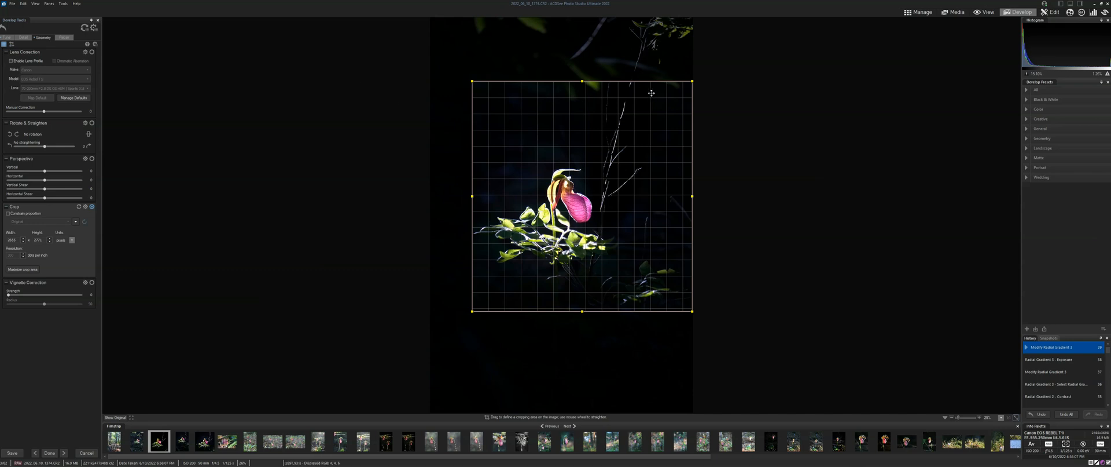
{"action": "left_click_drag", "start_coordinate": [582, 79], "coordinate": [583, 97]}
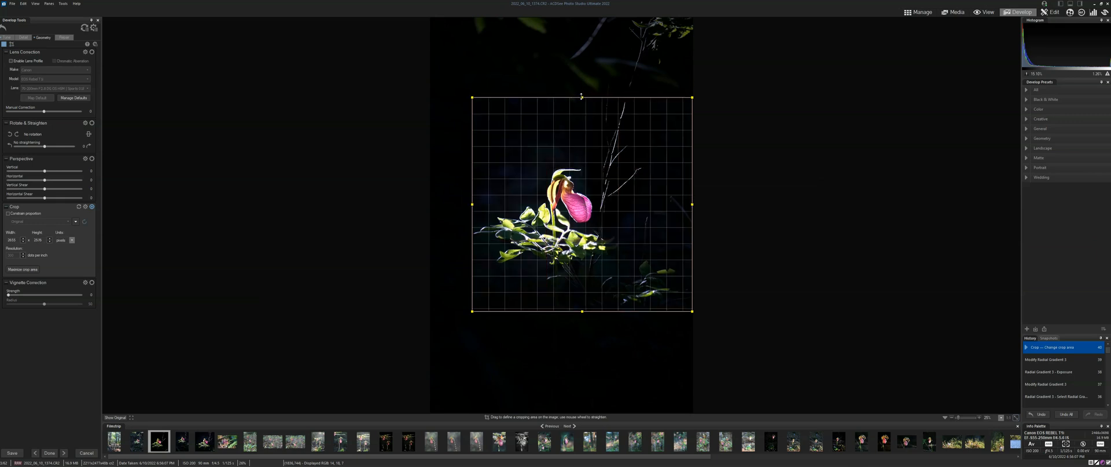
{"action": "left_click_drag", "start_coordinate": [692, 203], "coordinate": [670, 204]}
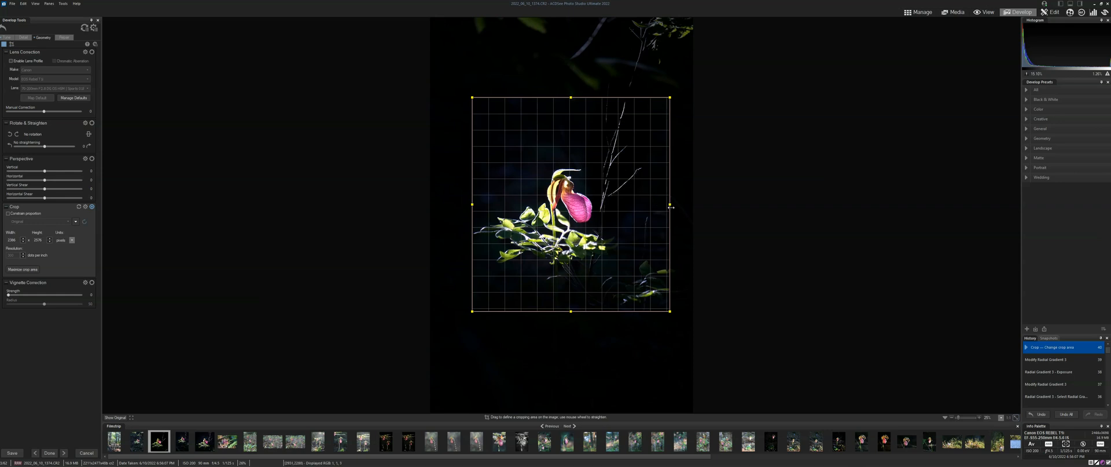
{"action": "left_click_drag", "start_coordinate": [671, 206], "coordinate": [665, 205]}
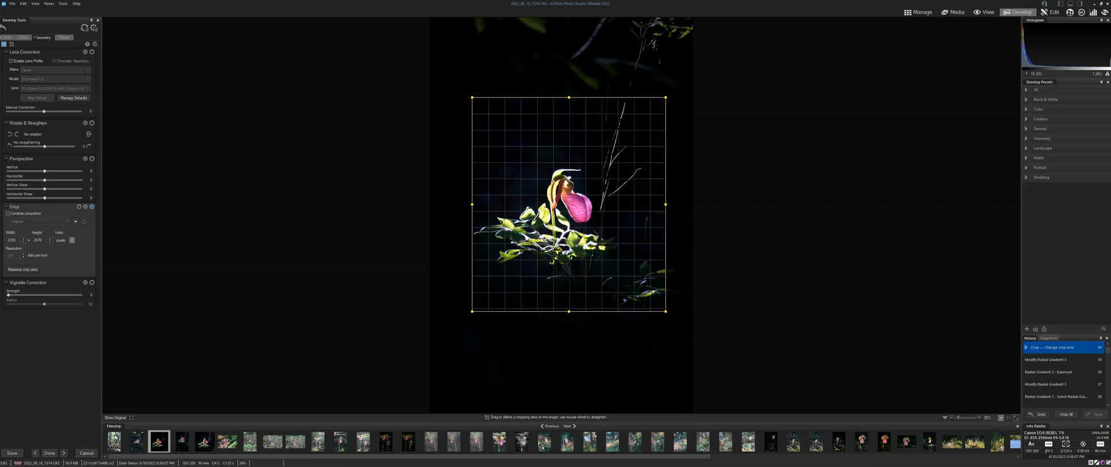
{"action": "left_click", "coordinate": [132, 417]}
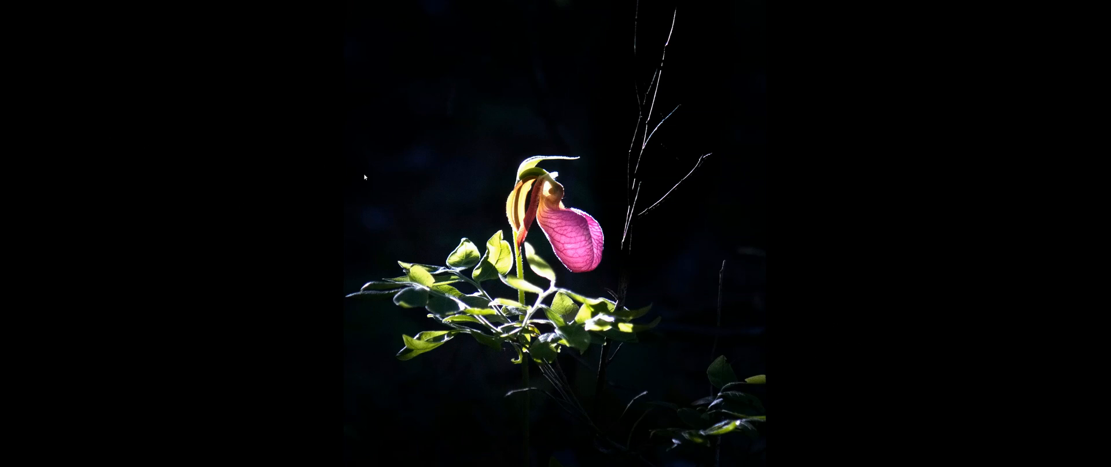
{"action": "key", "text": "f"}
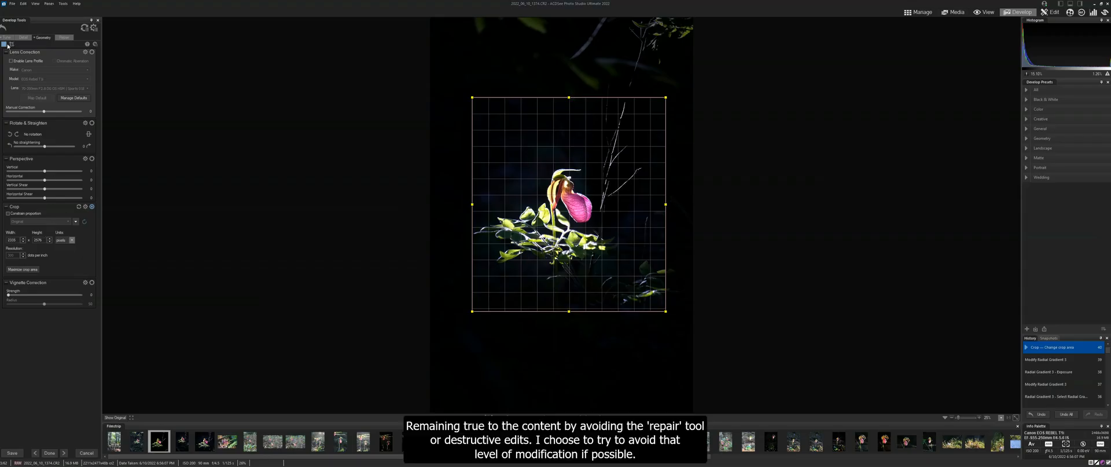
Set the third radial gradient's contrast to about 10, saturation to about -20 and vibrance to about -8.
{"action": "left_click", "coordinate": [7, 39]}
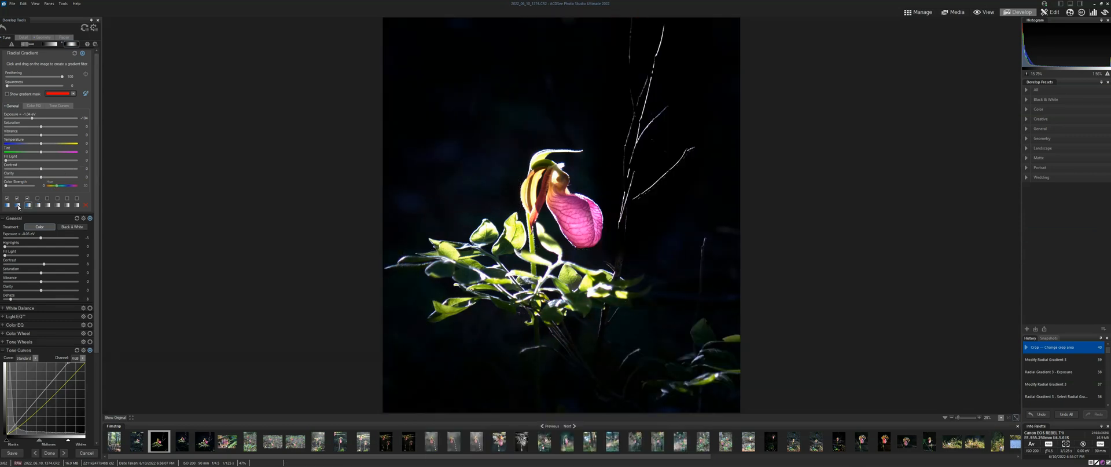
{"action": "left_click", "coordinate": [27, 205]}
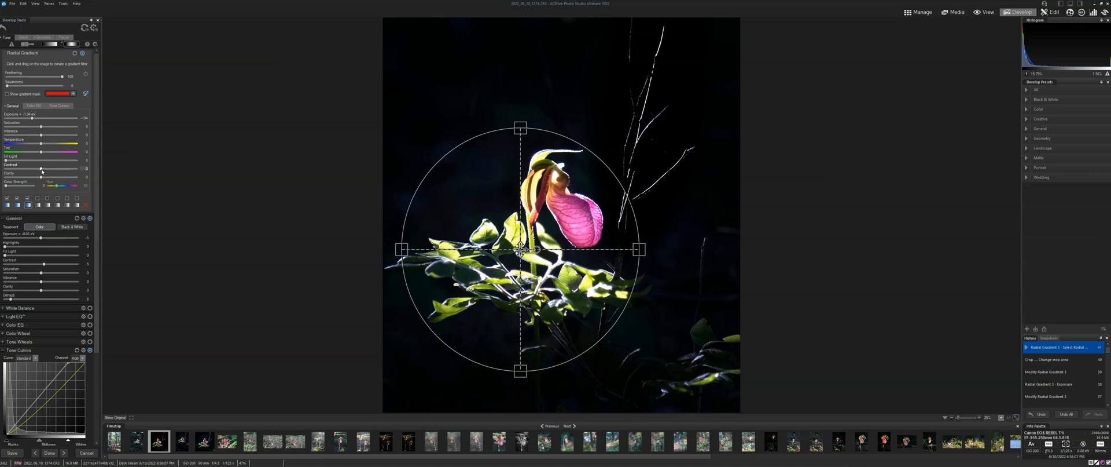
{"action": "left_click_drag", "start_coordinate": [41, 170], "coordinate": [43, 169]}
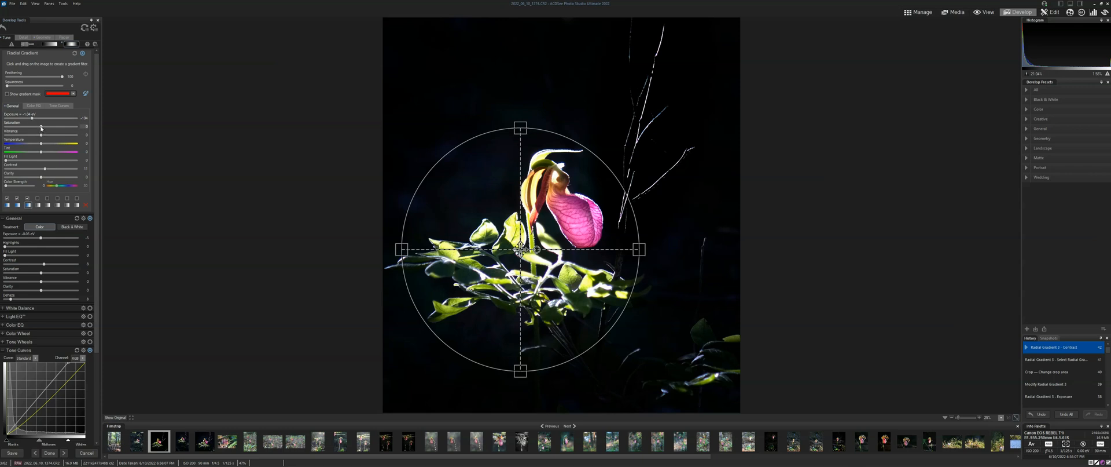
{"action": "left_click_drag", "start_coordinate": [41, 128], "coordinate": [35, 129]}
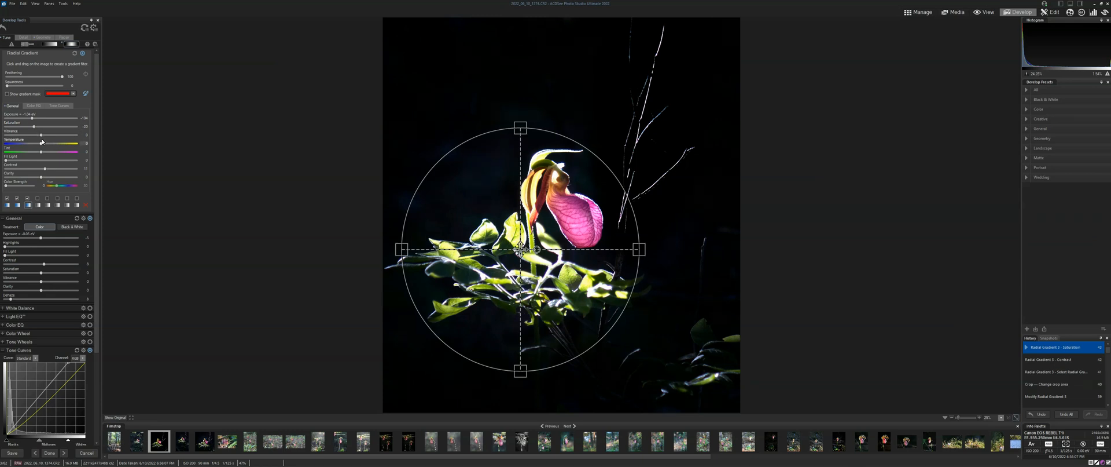
{"action": "left_click_drag", "start_coordinate": [41, 135], "coordinate": [40, 136]}
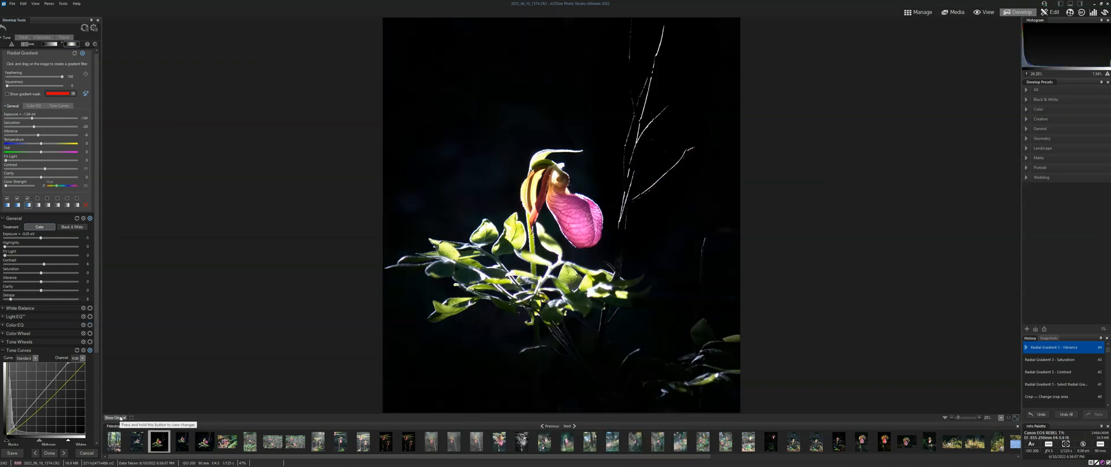
Compare the developed photo with the original.
{"action": "left_click", "coordinate": [115, 418]}
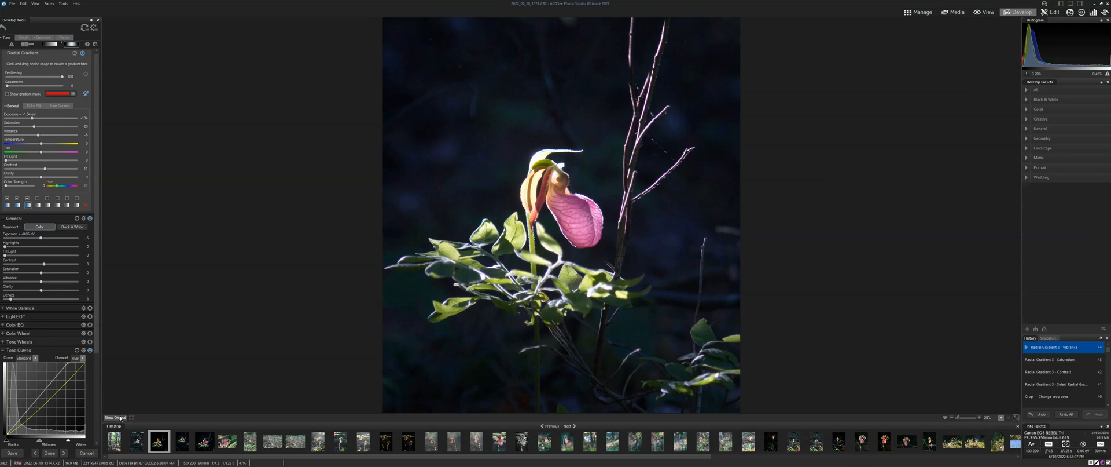
{"action": "left_click", "coordinate": [121, 417]}
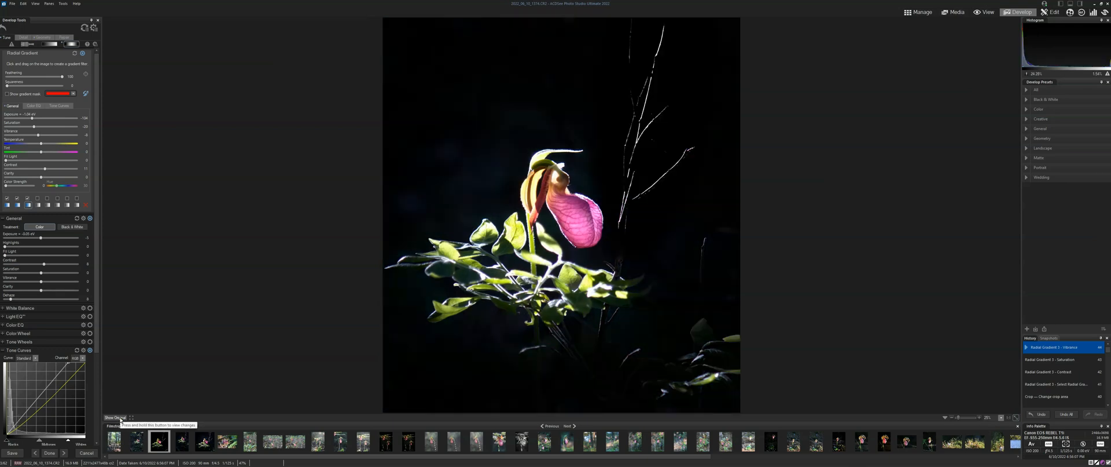
{"action": "mouse_move", "coordinate": [521, 249]}
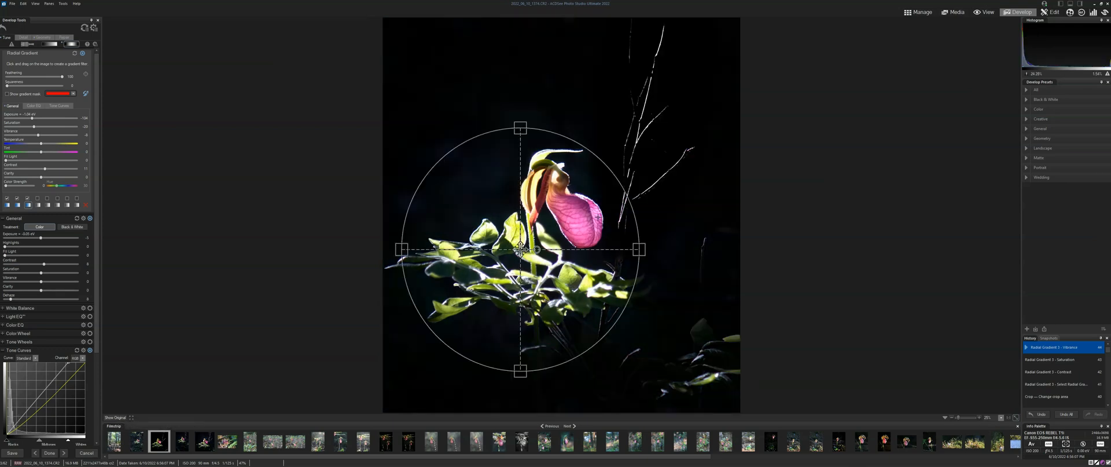